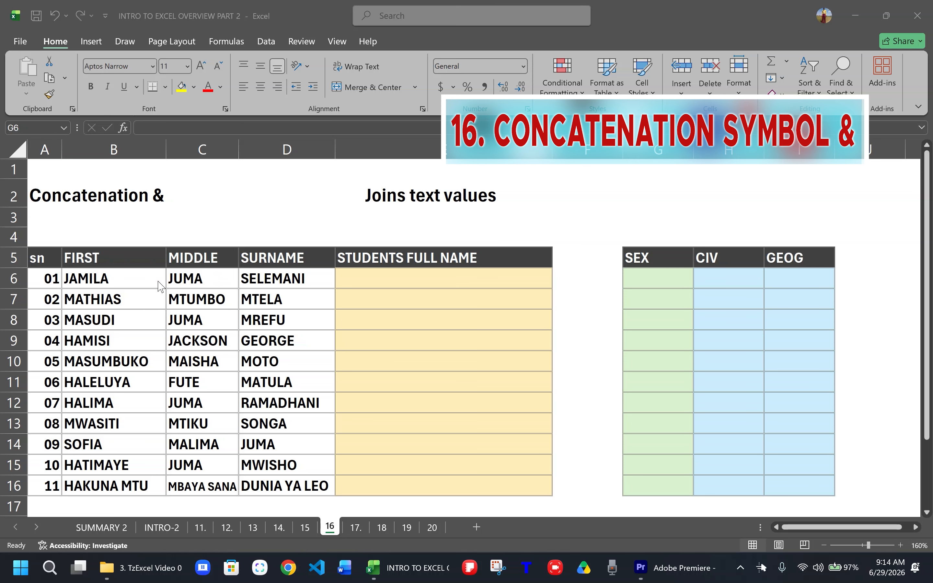
- Enter the formula =B6&C6&D6 in E6 to join the first, middle and surname of the first student
click(406, 277)
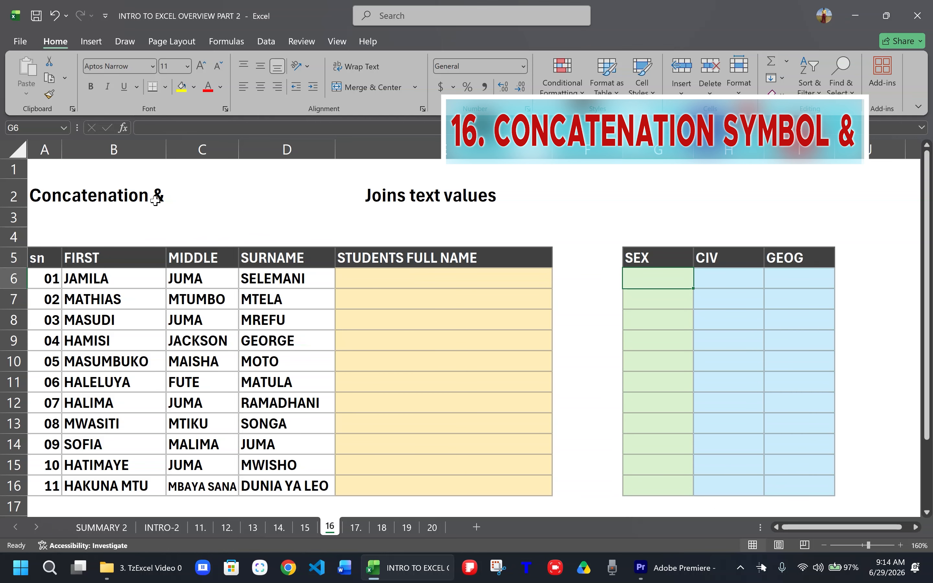
click(362, 279)
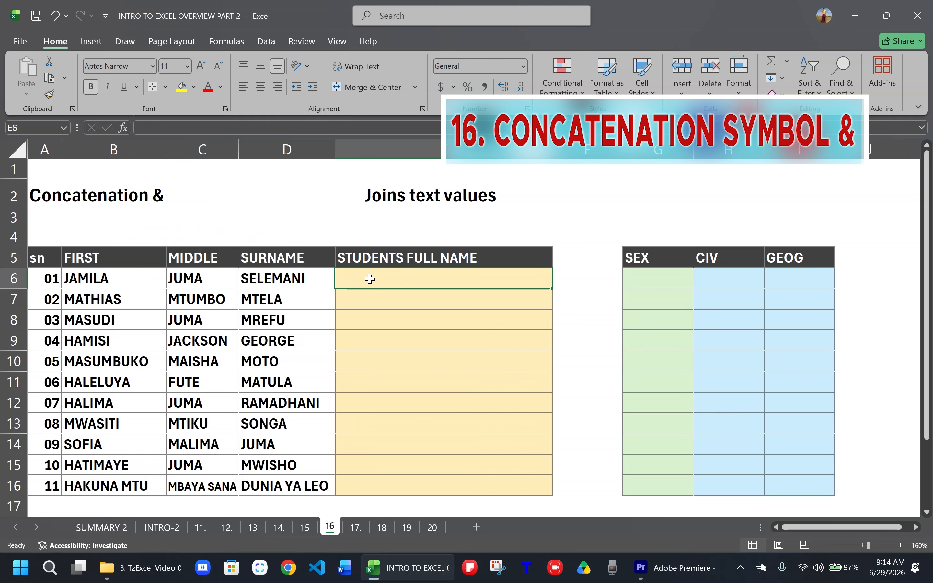
text(=)
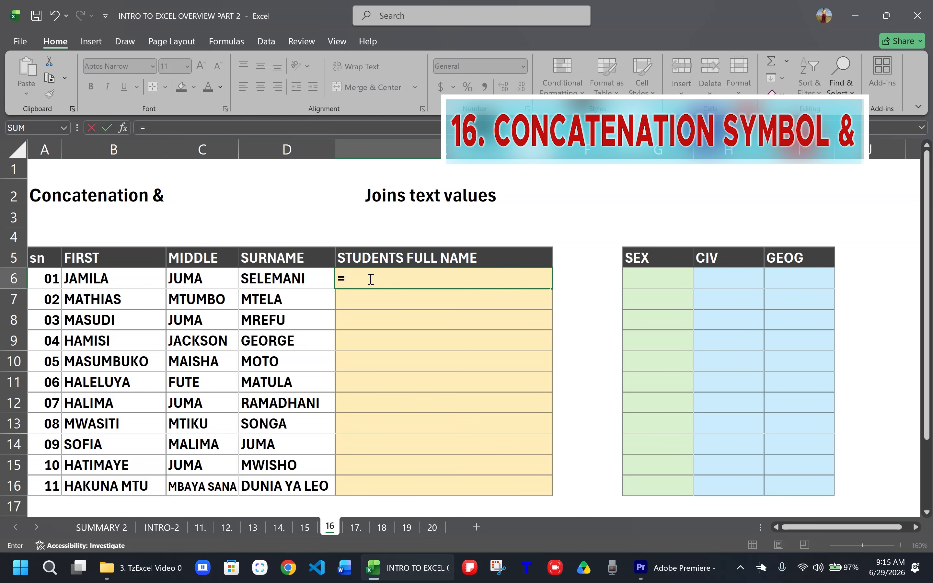
click(97, 279)
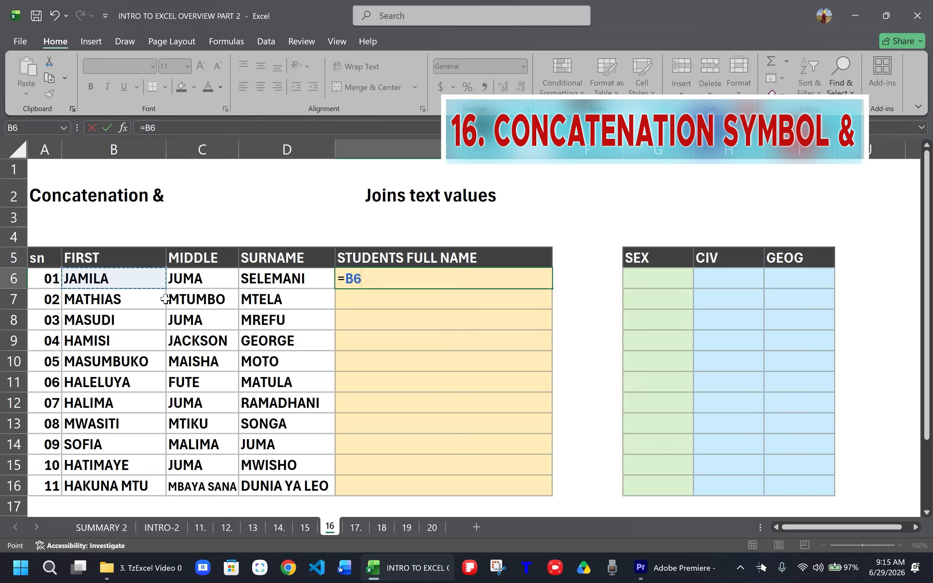
text(&)
click(207, 274)
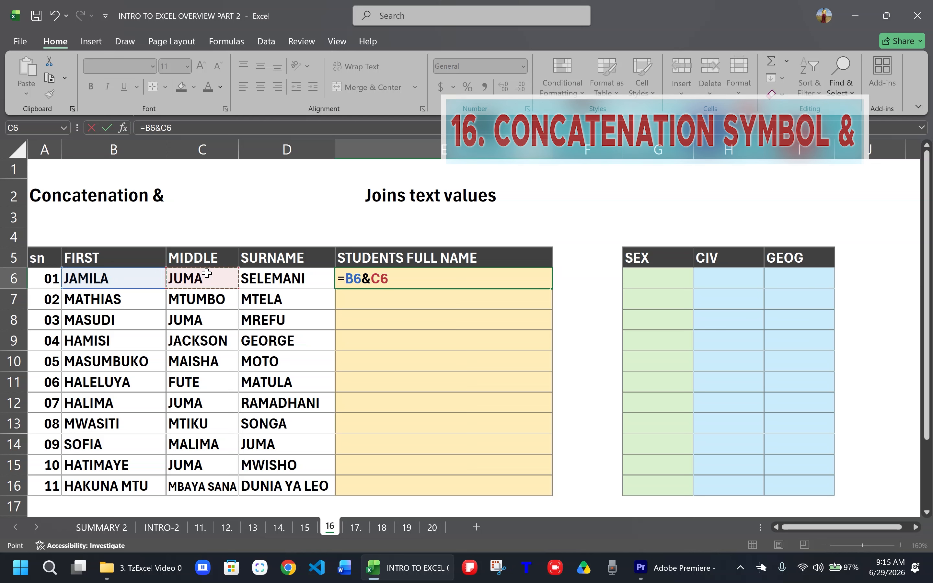
text(&)
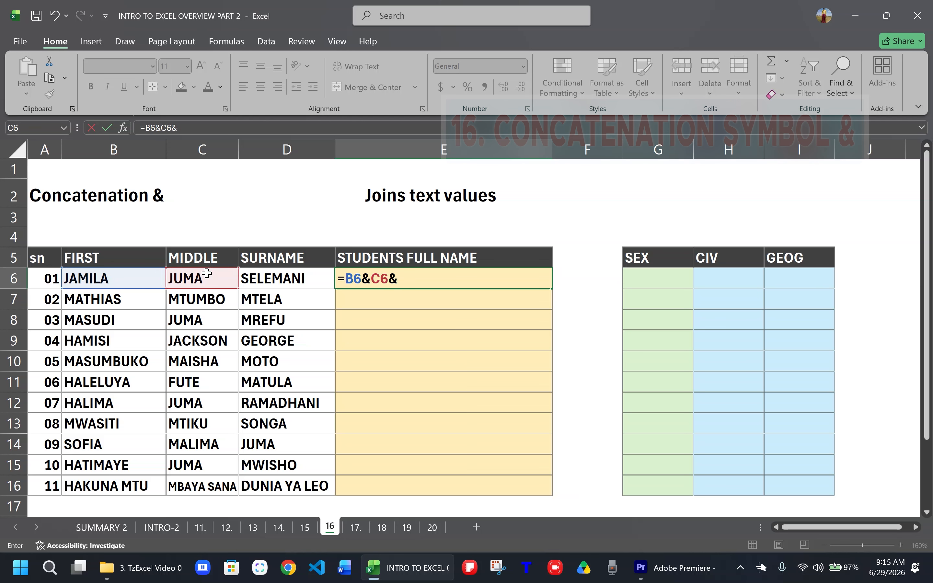
click(291, 280)
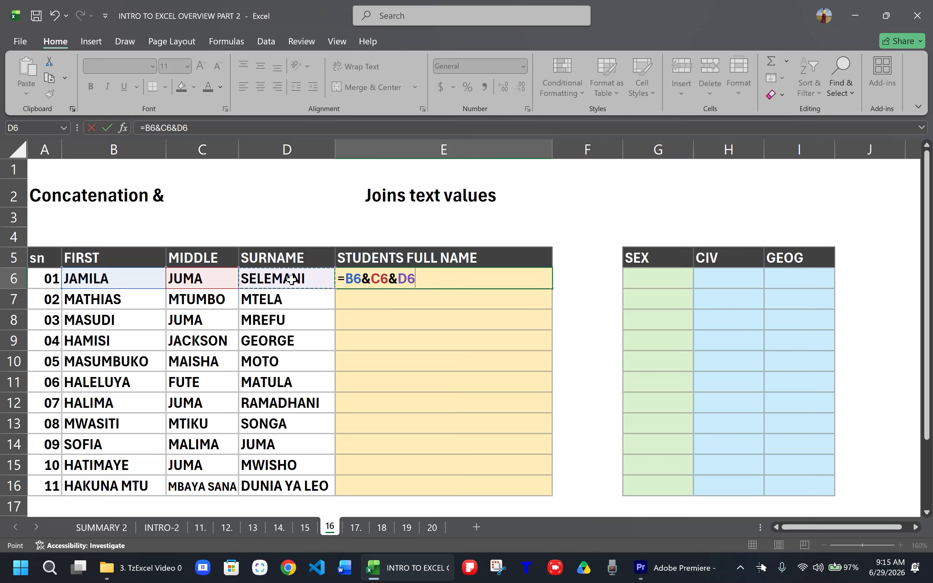
key(ctrl+Return)
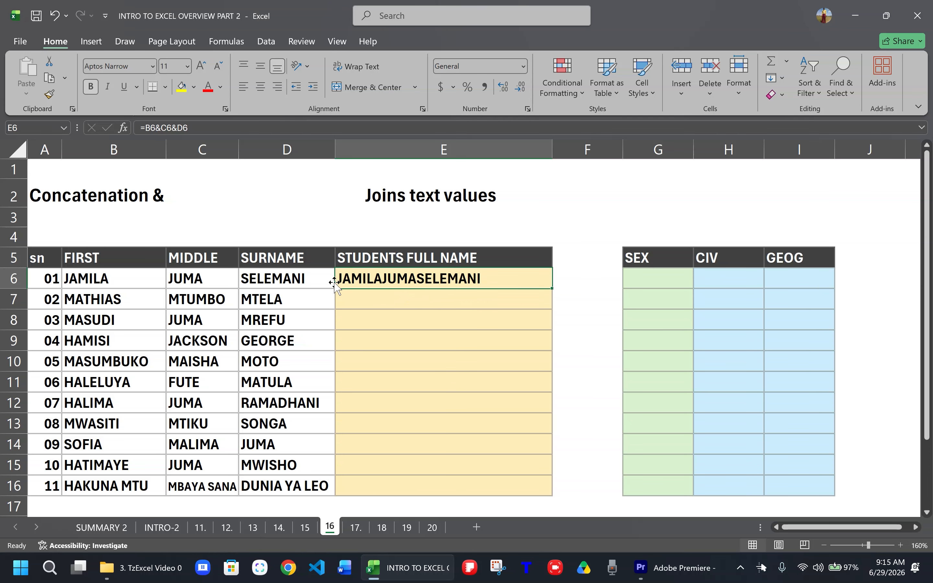
- Edit the E6 formula to =B6&" "&C6&" "&D6 so spaces separate the three names
double_click(396, 280)
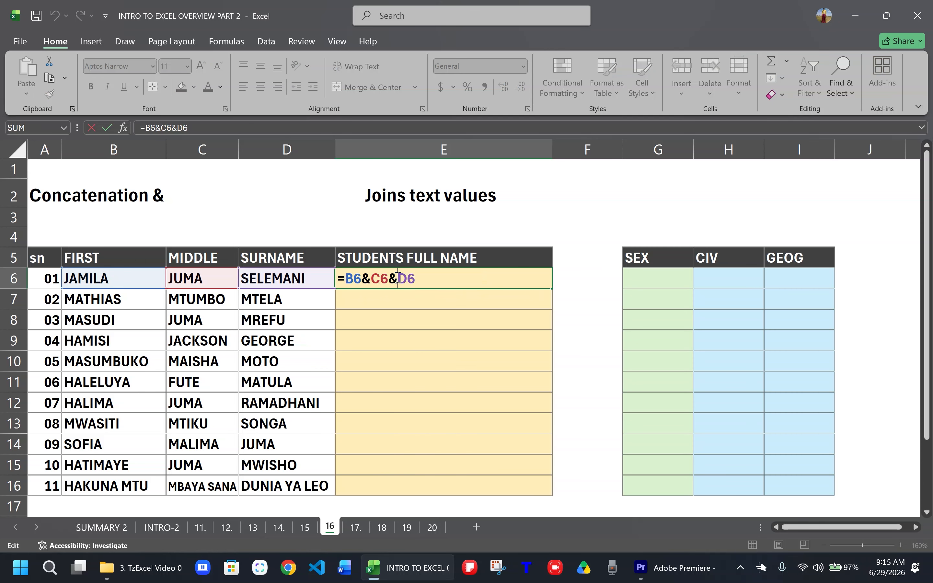
click(370, 280)
text(")
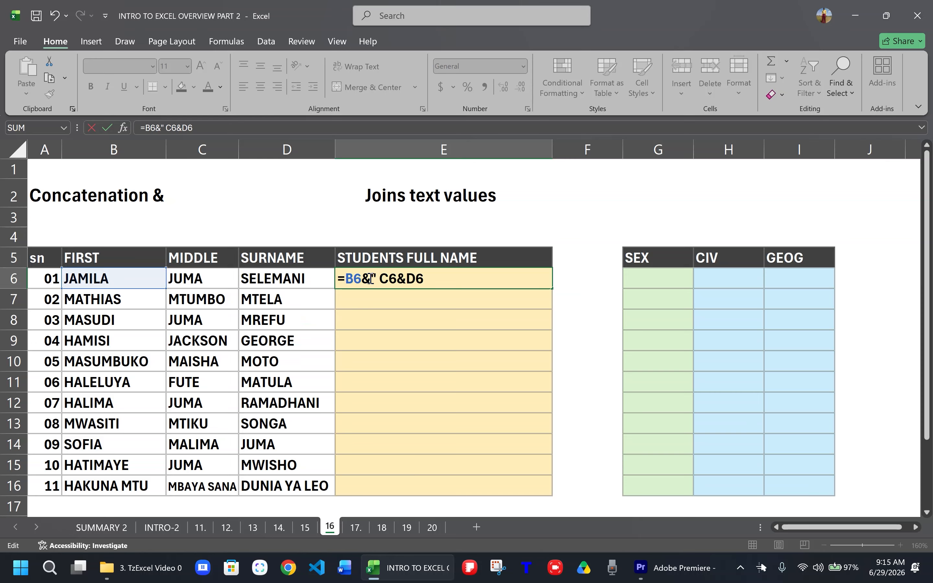
text( ")
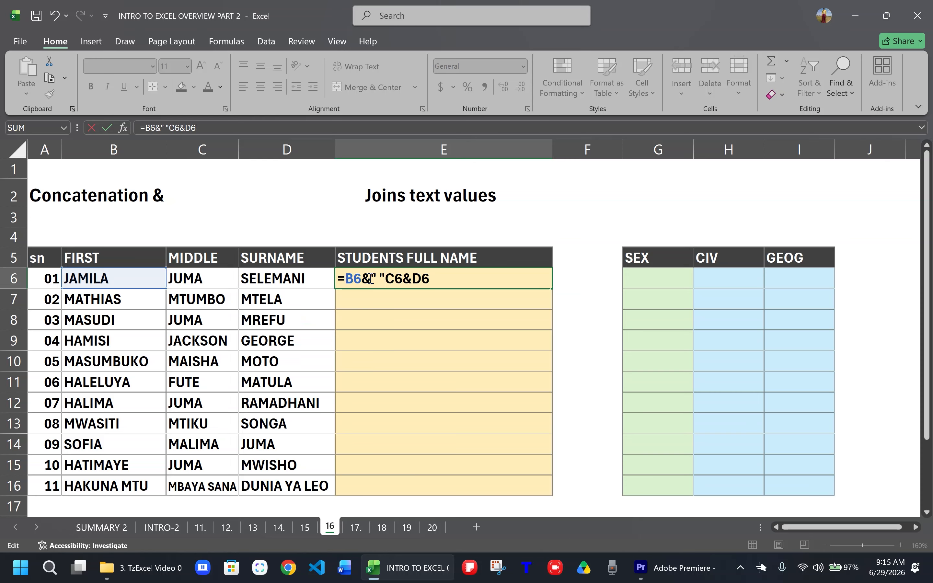
text(&)
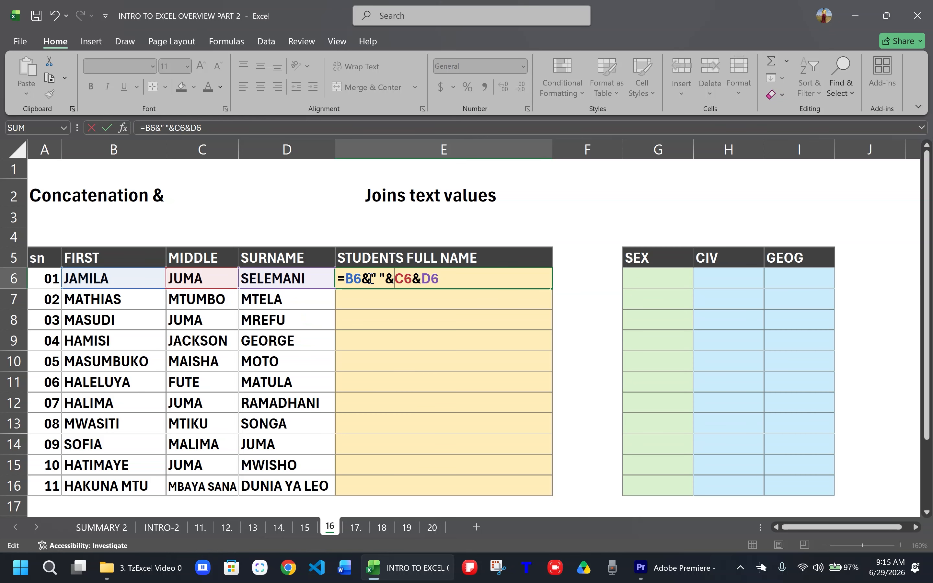
click(422, 278)
text(")
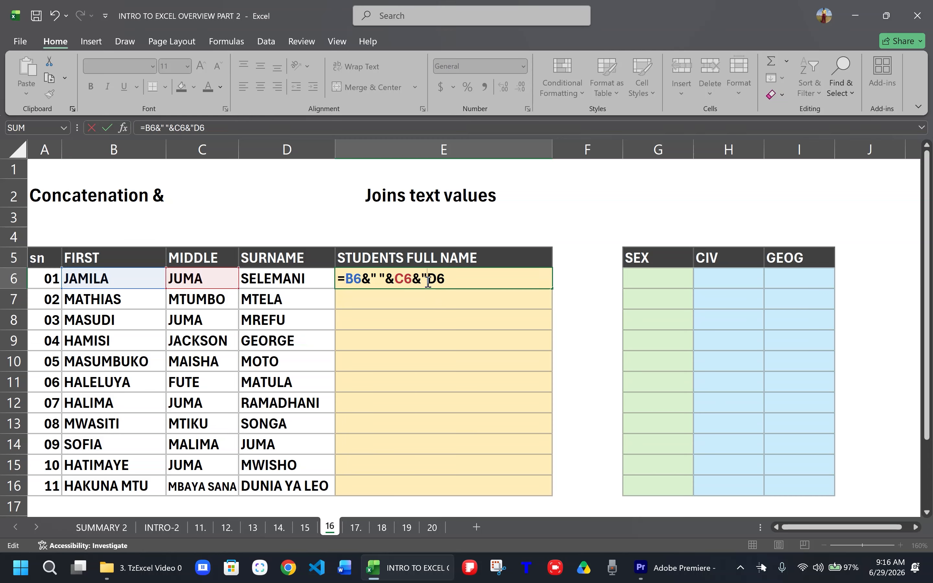
text( "&)
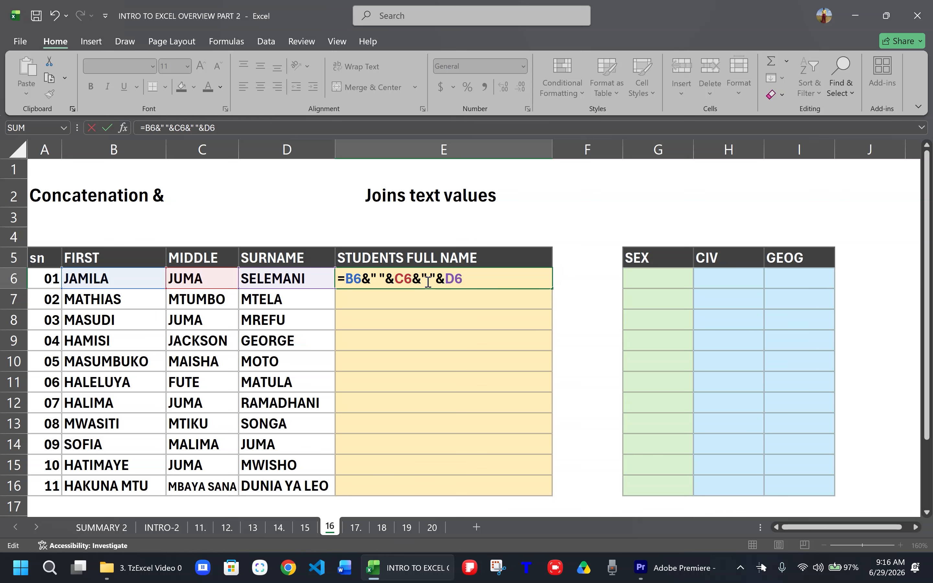
key(ctrl+Return)
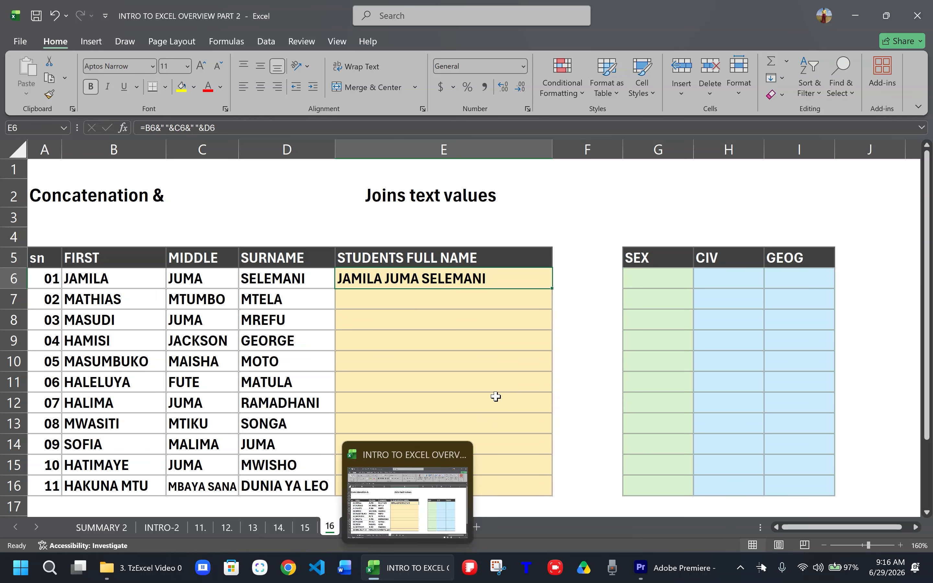
- Fill the full-name formula from E6 down to E16 and check the first and last rows
double_click(553, 288)
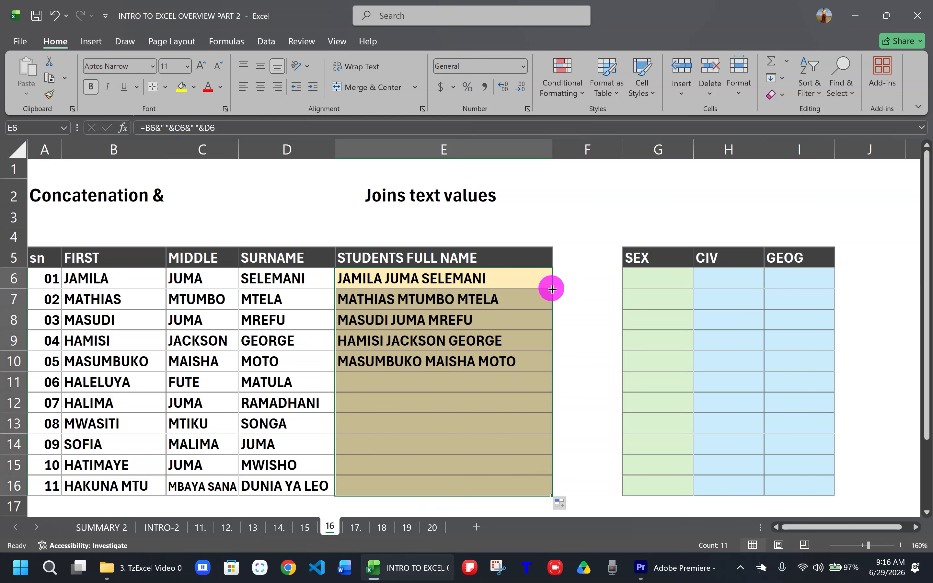
scroll(527, 424, down, 1)
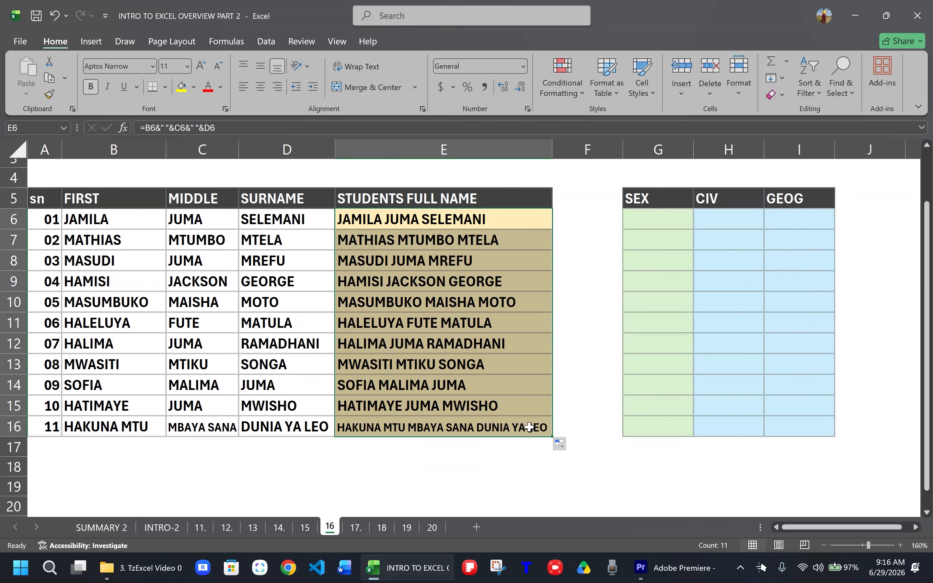
click(527, 424)
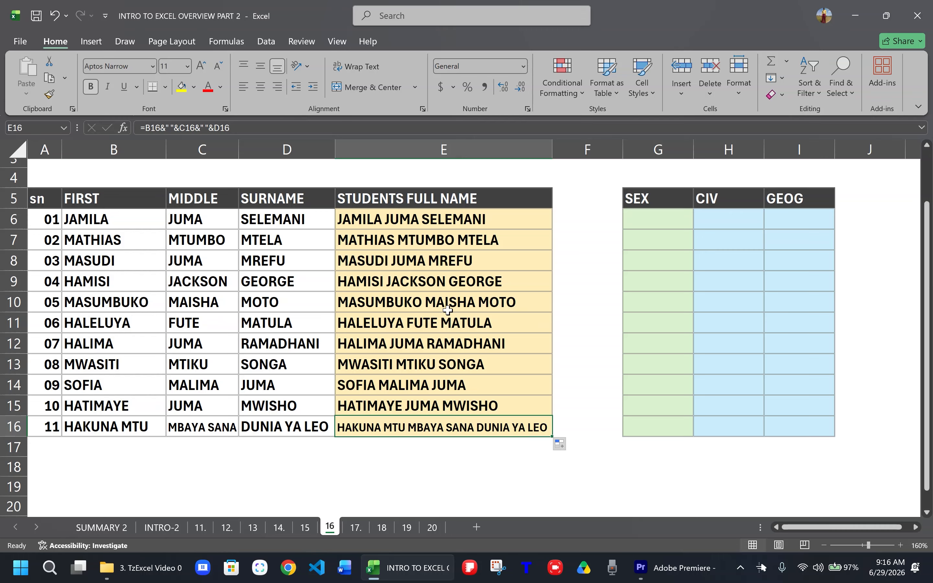
scroll(439, 350, up, 1)
click(476, 277)
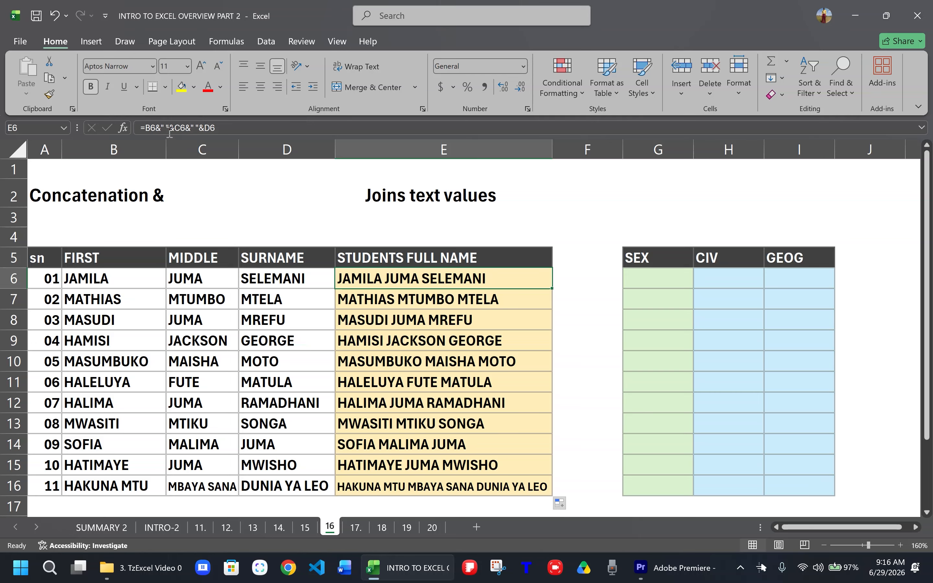
- Replace the formulas in E6:E16 with their values only, and check the content of E7
drag(464, 278, 475, 477)
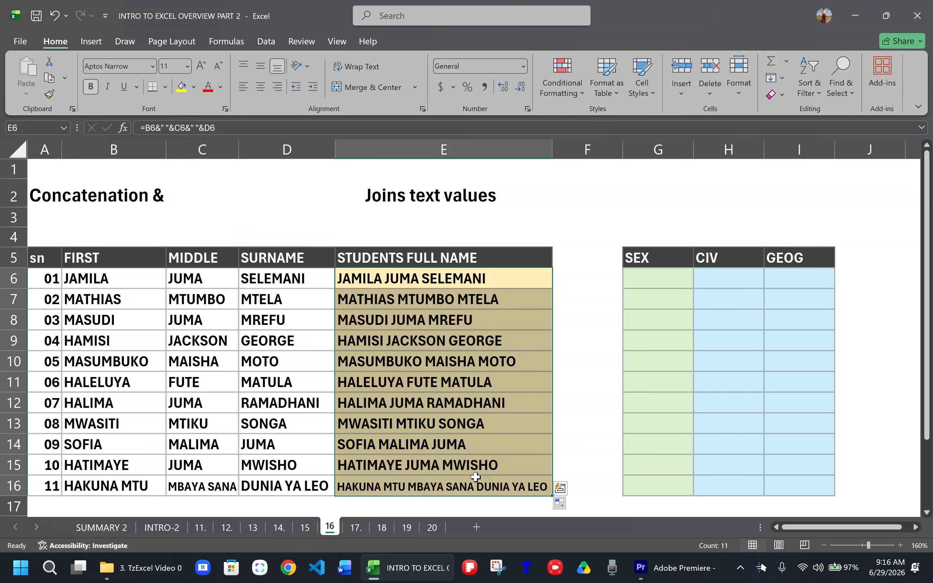
click(439, 270)
drag(438, 270, 440, 271)
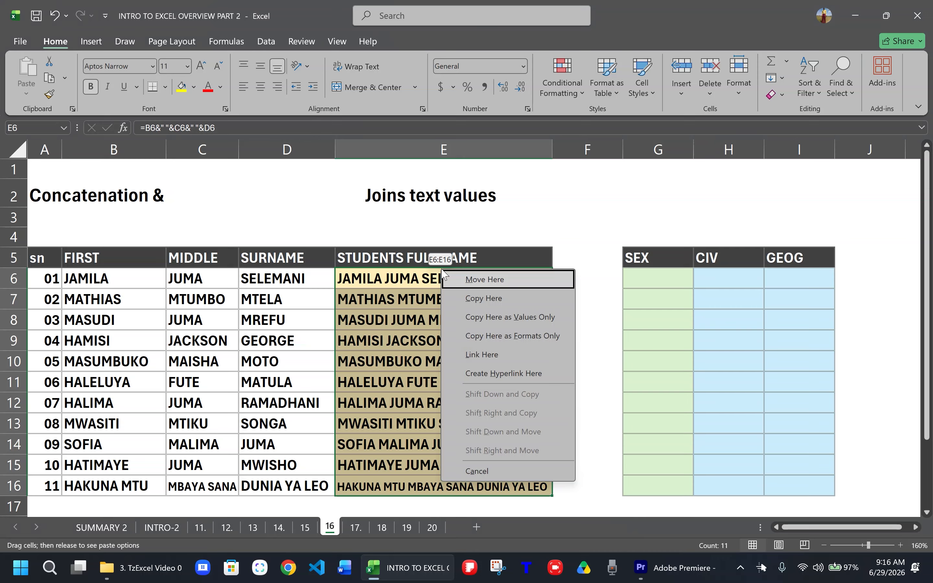
click(497, 318)
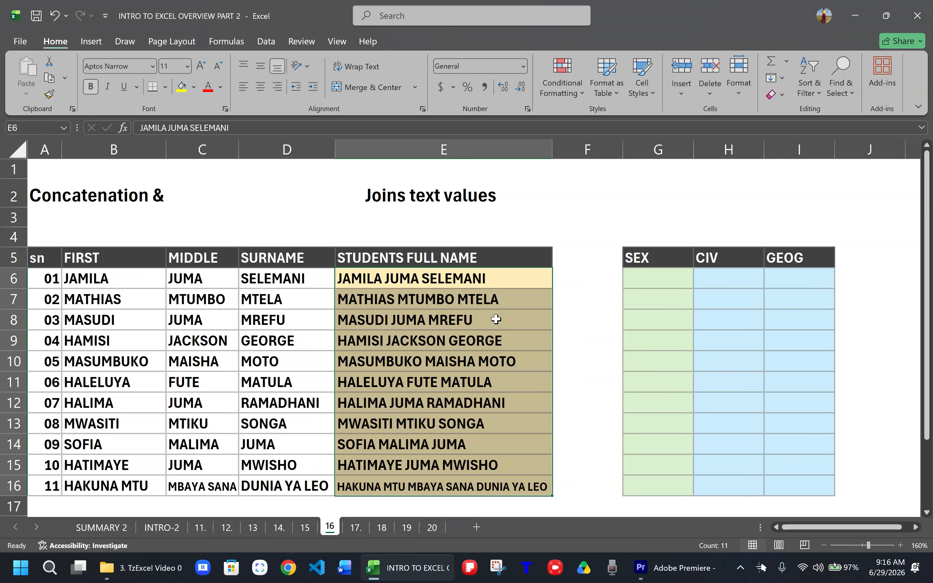
click(418, 317)
click(416, 296)
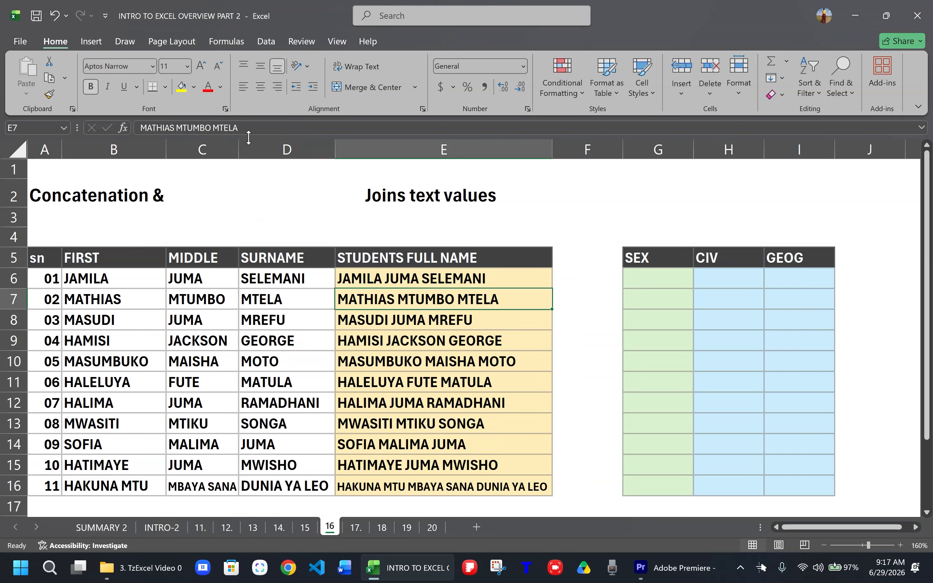
click(246, 128)
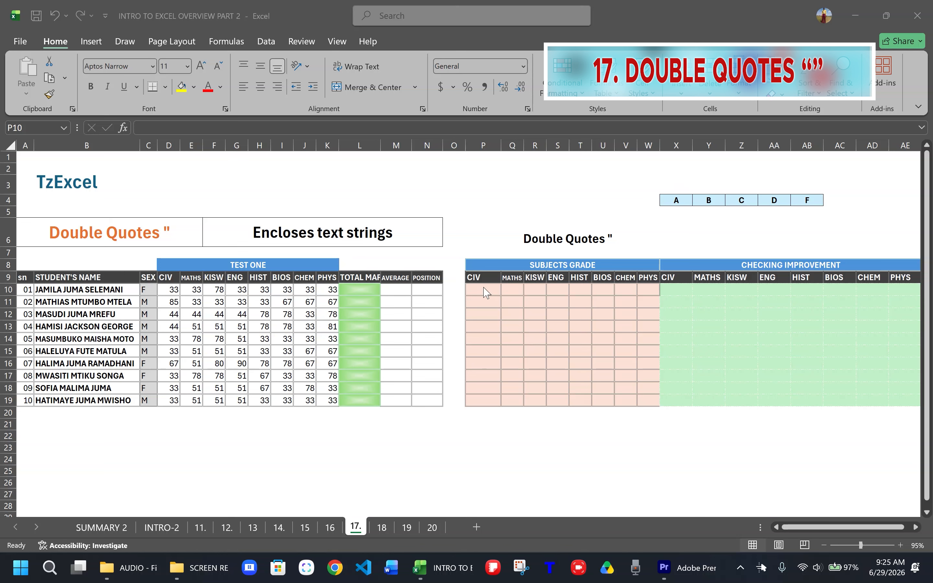
click(485, 292)
click(485, 292)
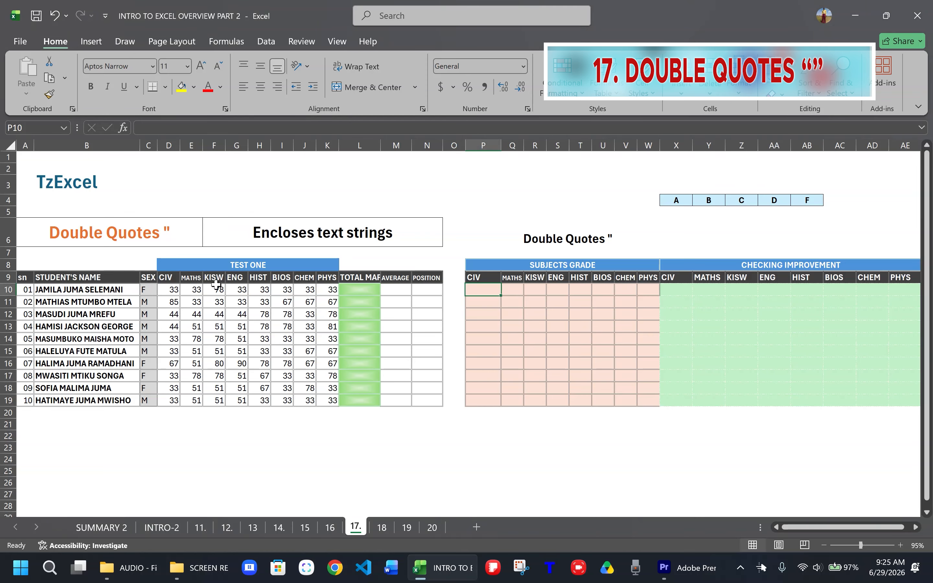
click(681, 199)
drag(680, 198, 818, 196)
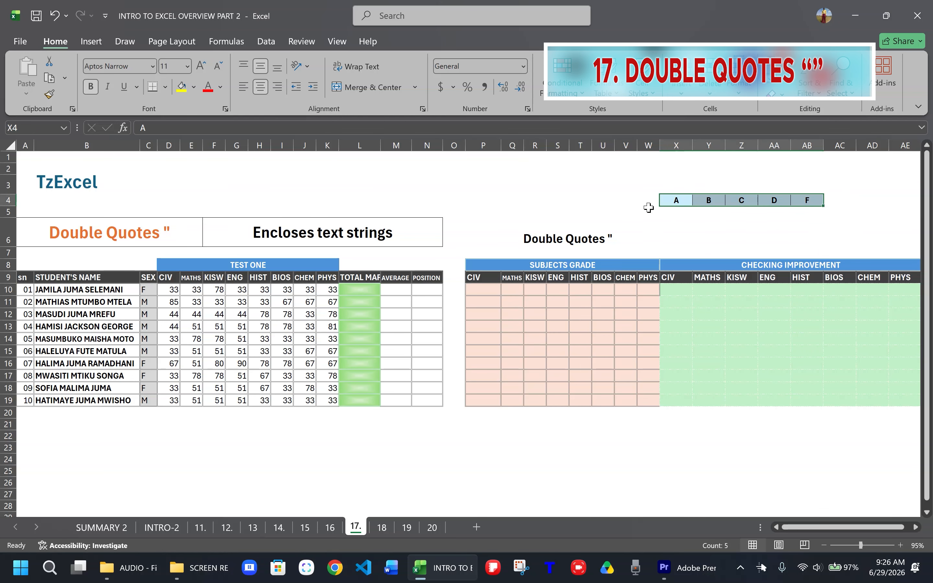
click(178, 294)
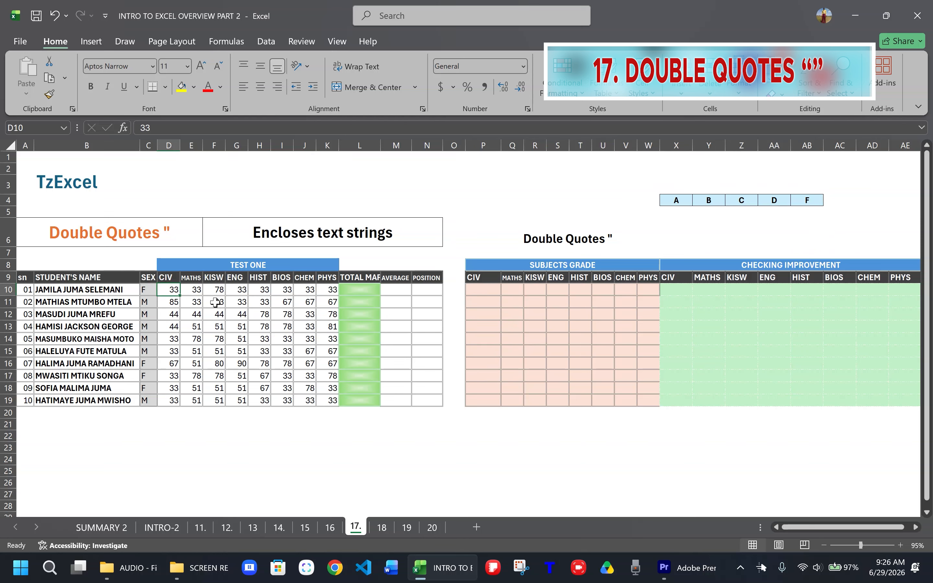
- Start an IF formula in P10 that returns "A" when the first student's CIV mark in D10 is above 74
click(487, 291)
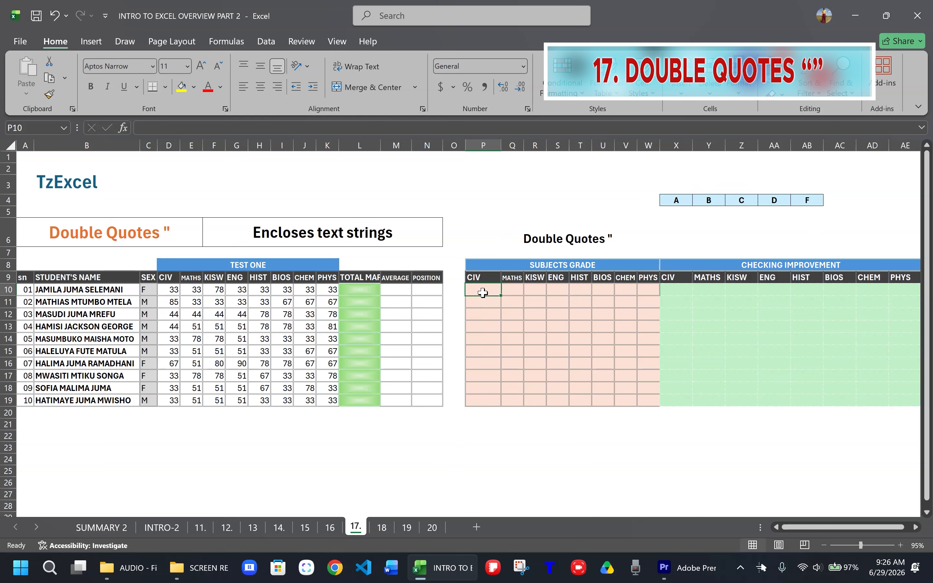
text(=)
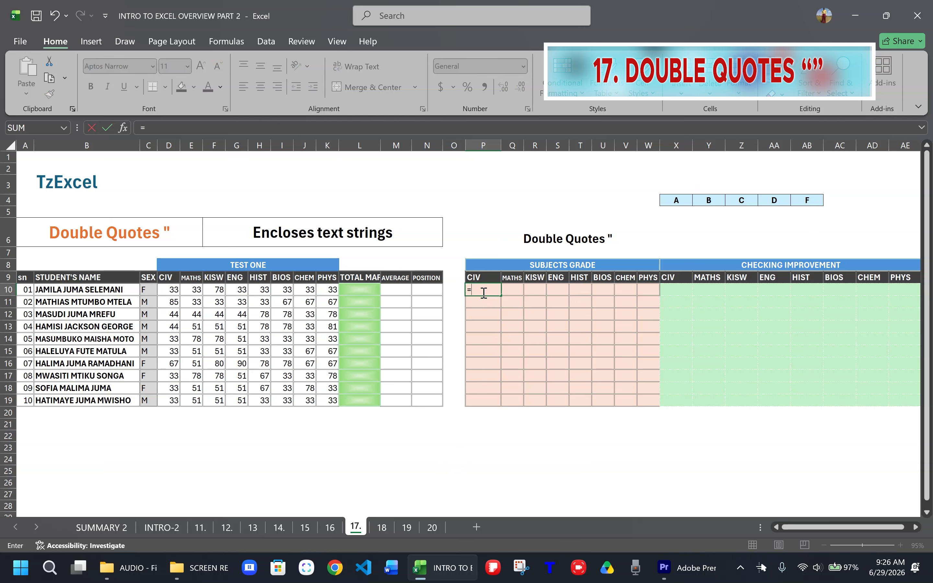
text(IF()
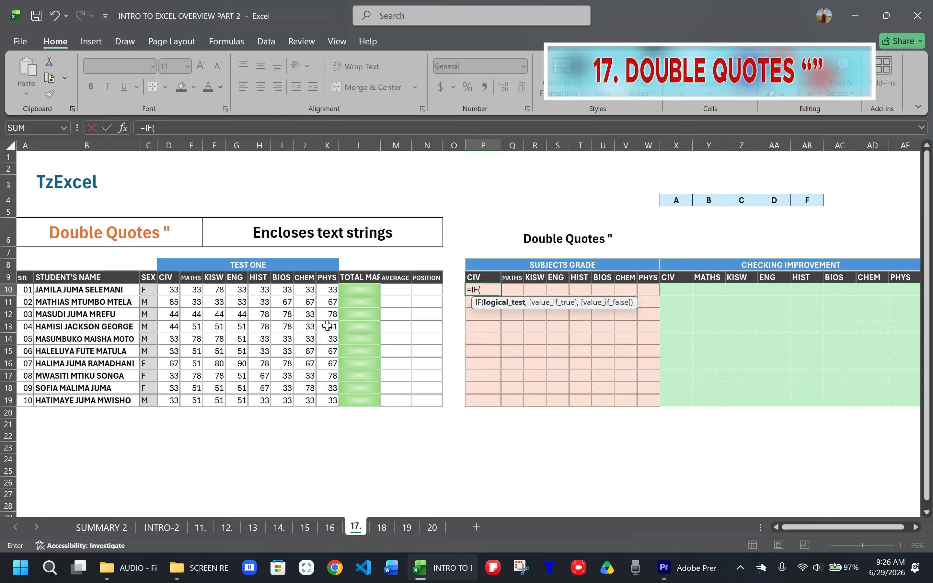
click(170, 291)
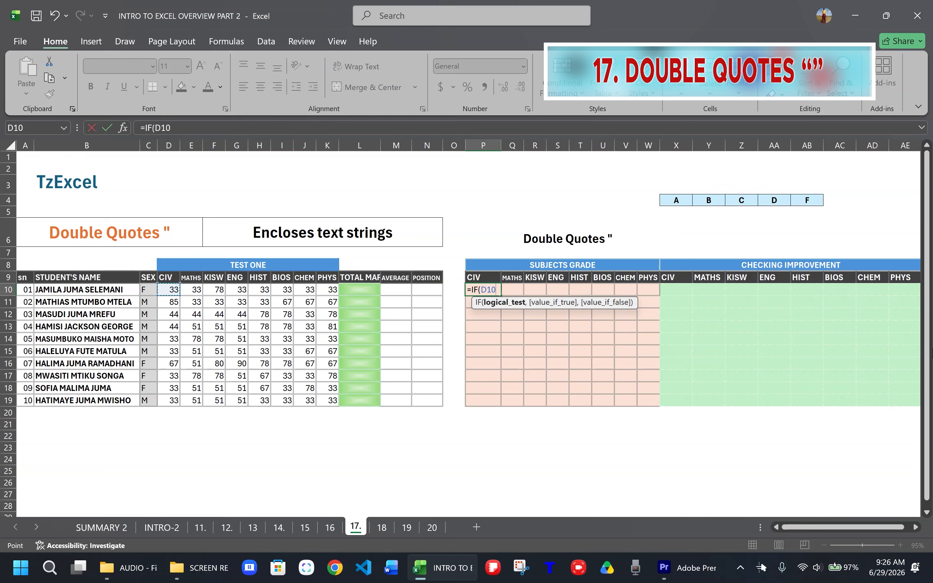
text(>74,"A)
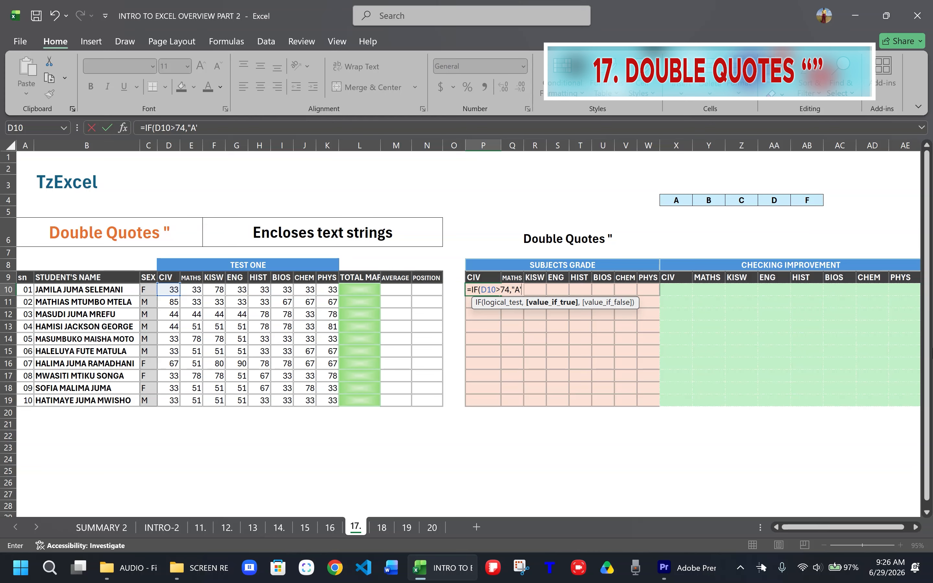
text(")
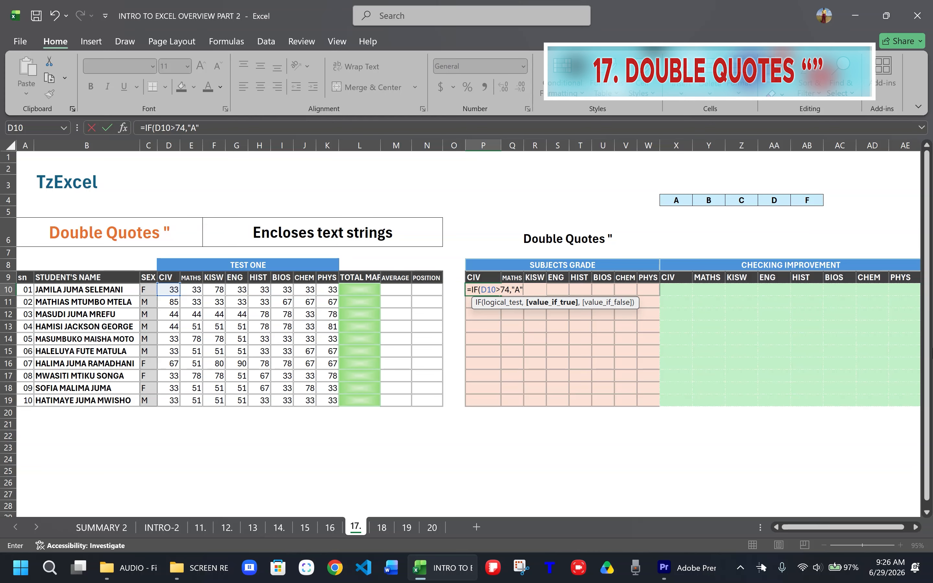
- Nest a second IF in the P10 formula that returns "B" when D10 is above 64
text(,IF)
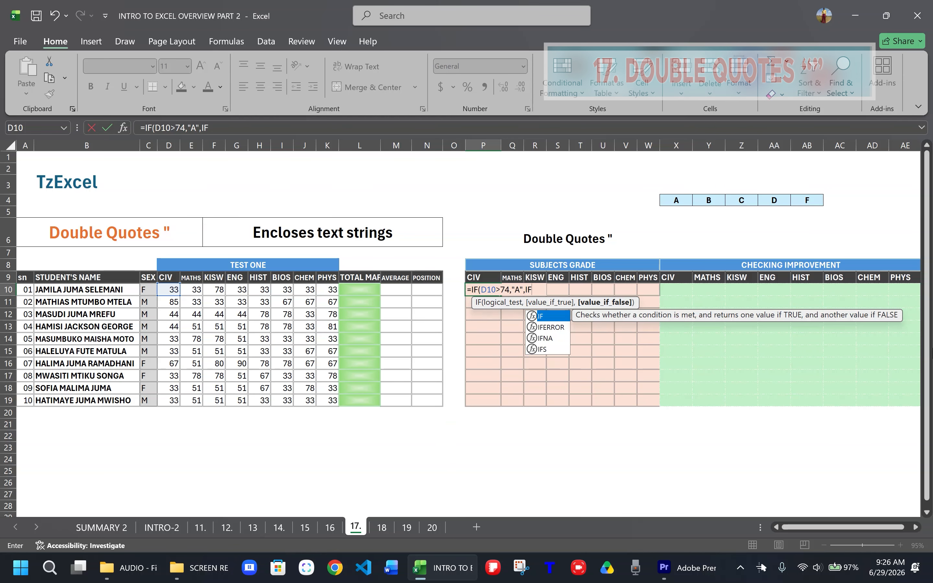
text((D10)
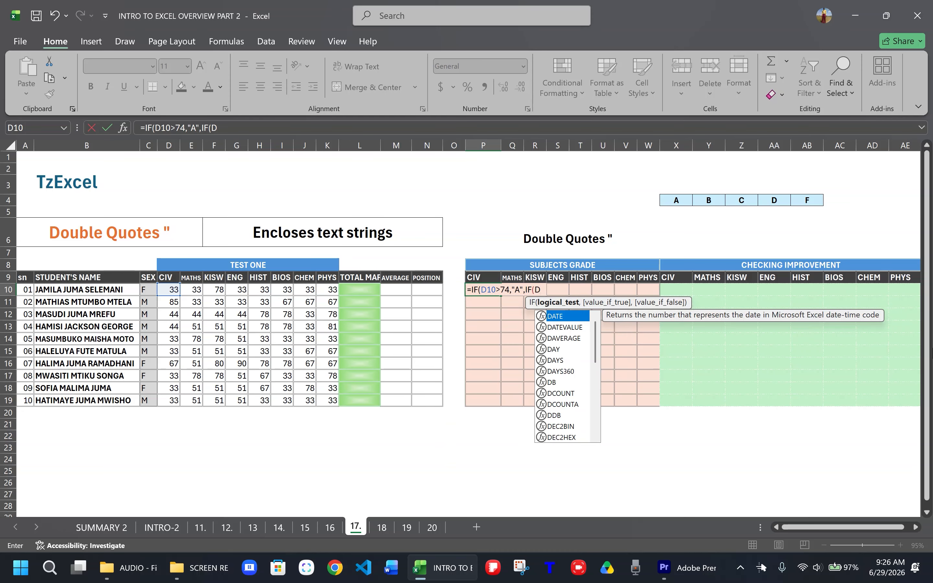
text(.)
key(BackSpace)
text(>)
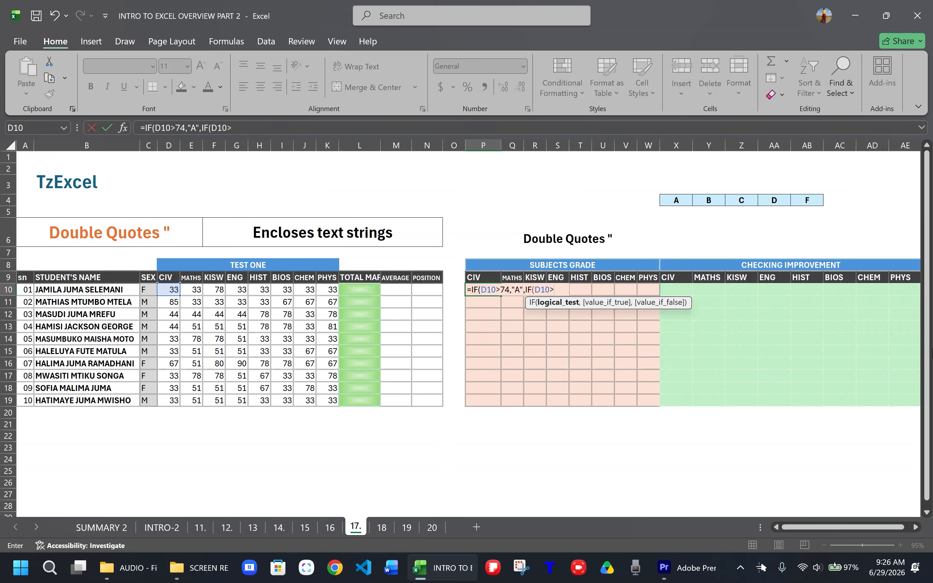
text(64,"B)
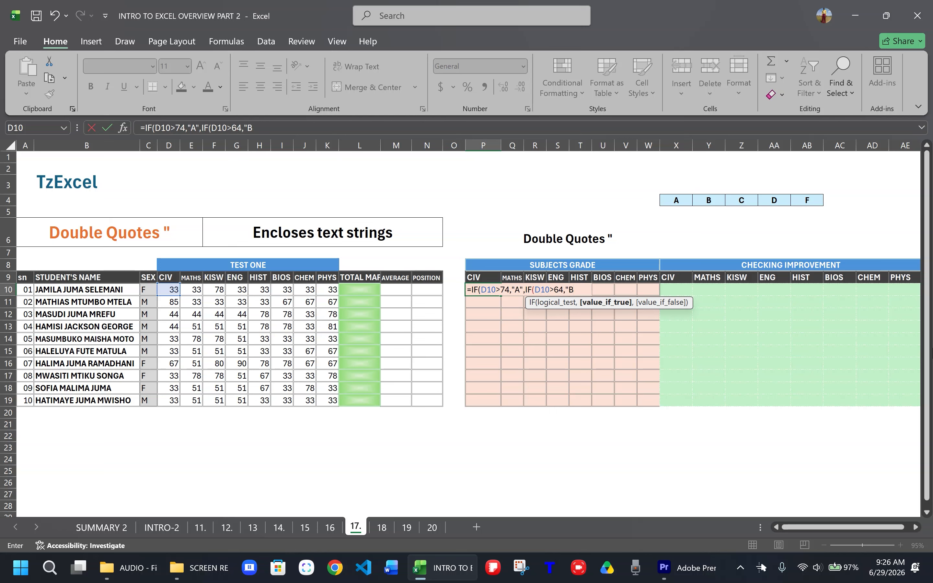
text(", IF)
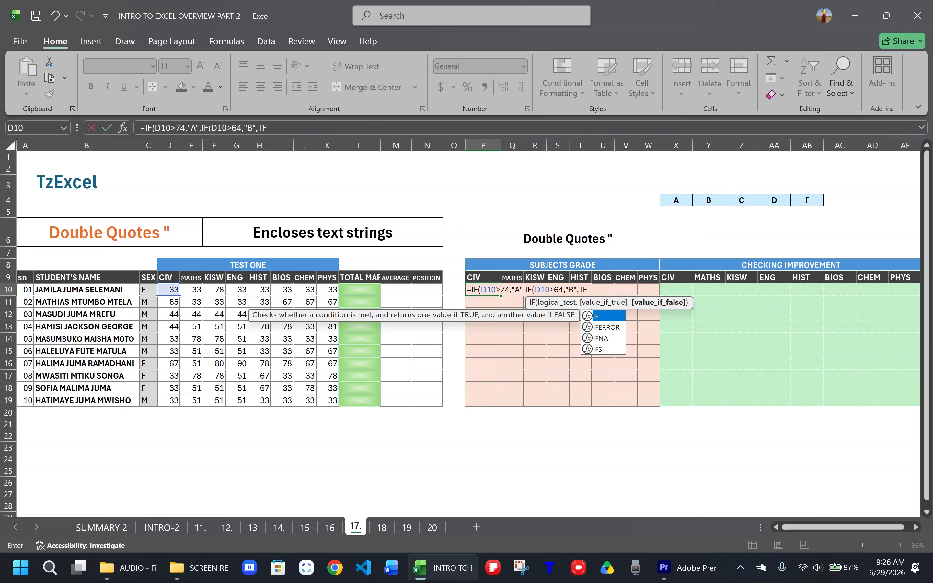
- Make the third nested IF in the P10 formula return "C" when D10 is above 41
text((D10)
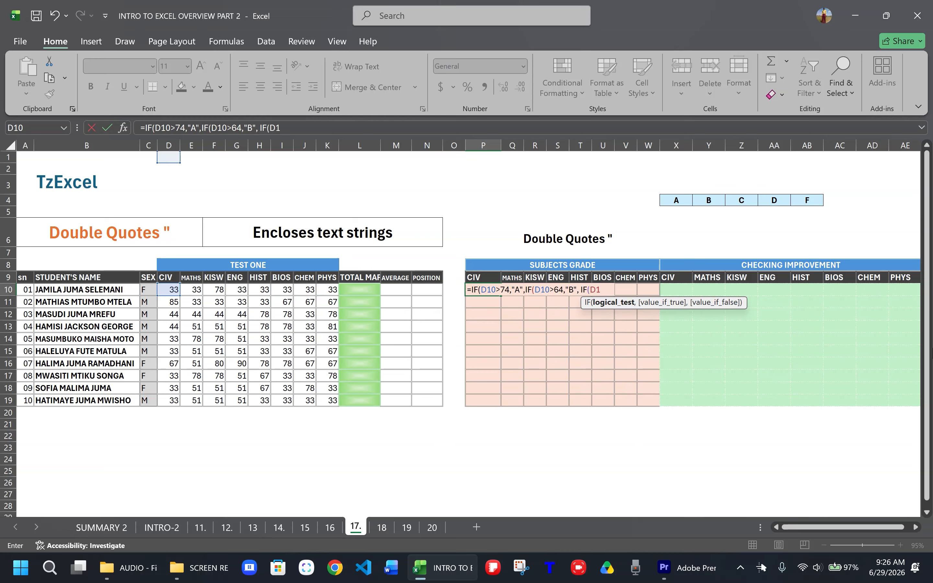
text( ,)
key(BackSpace)
text(IF(D10>)
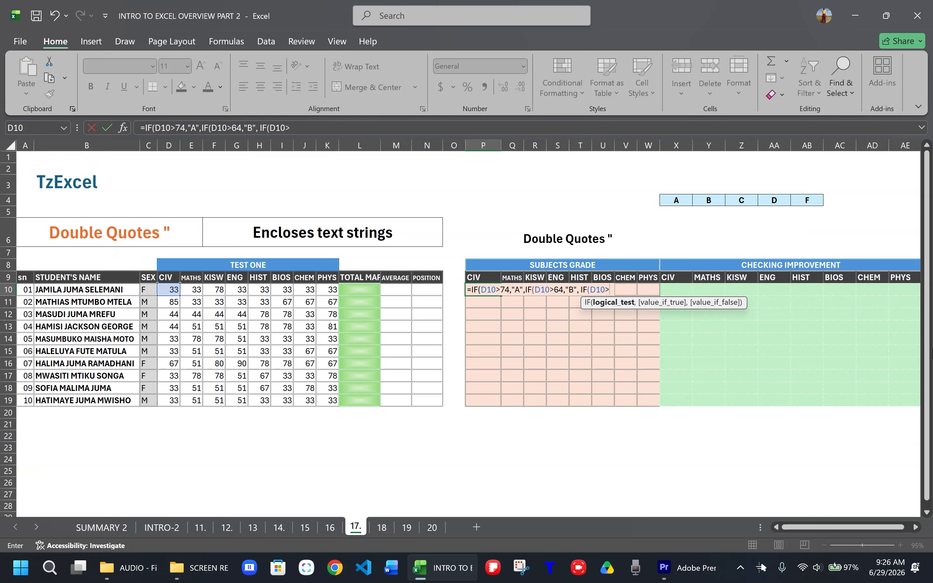
text(41,)
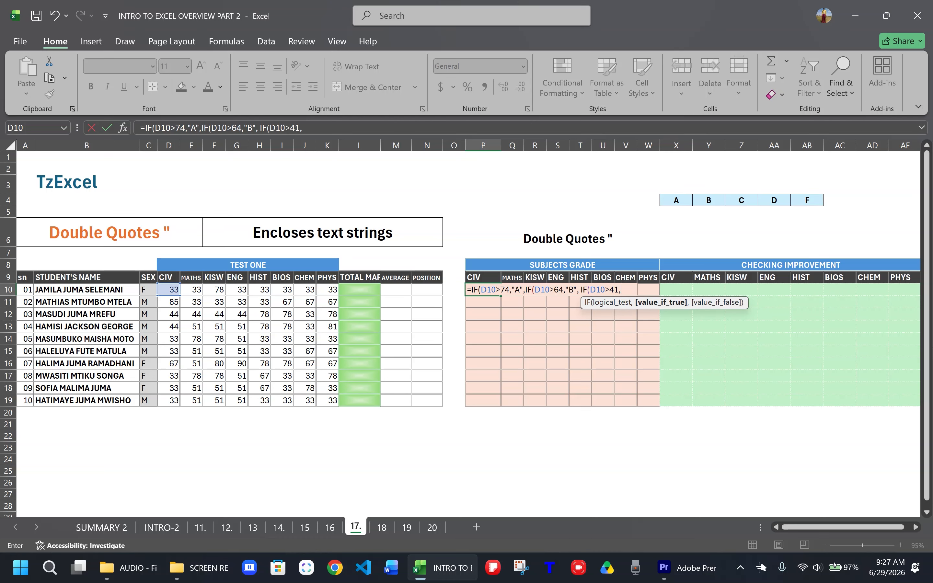
text(")
text(C)
- Complete the P10 formula with a fourth IF returning "D" for D10 above 29 and "F" otherwise, and reopen it to review its arguments
text(",IF()
text(D10)
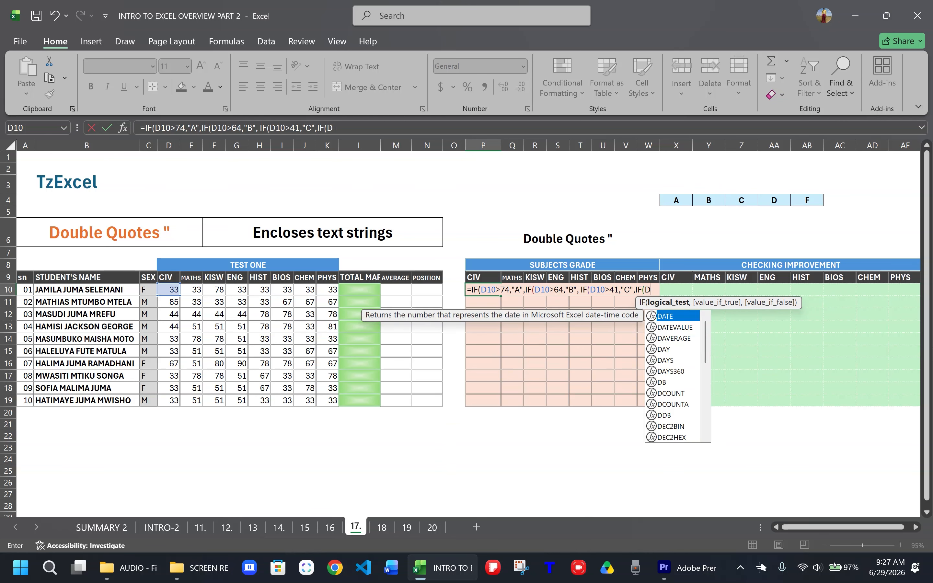
text(>)
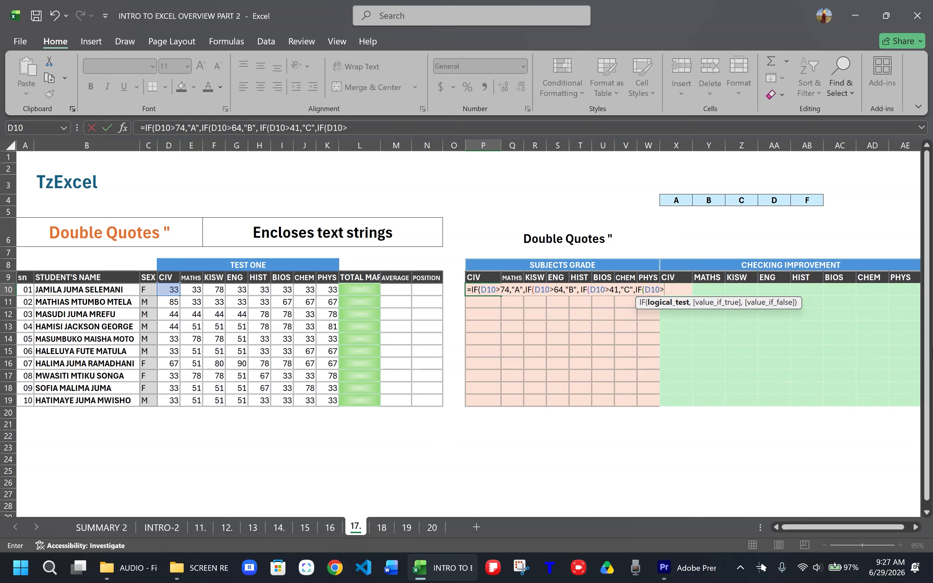
text(29,")
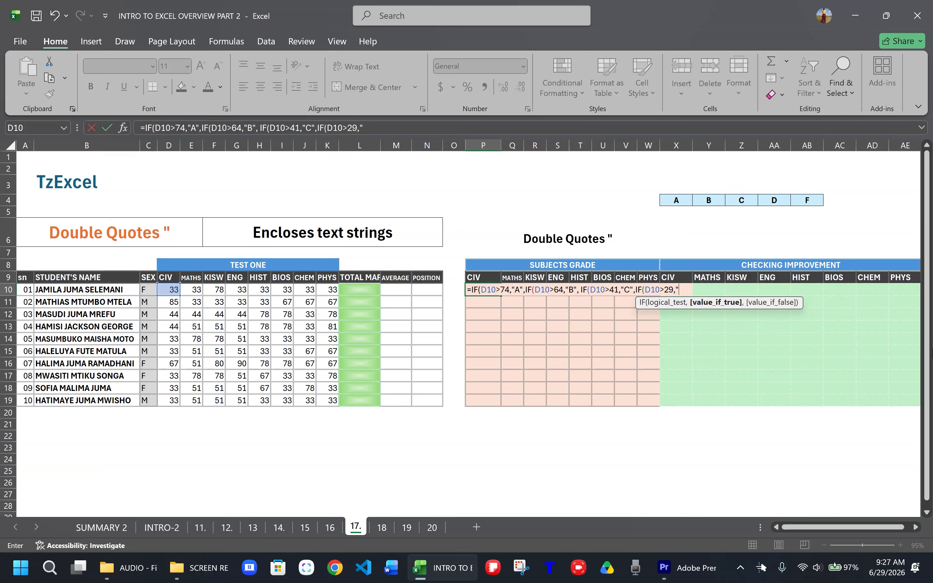
text(D","F")
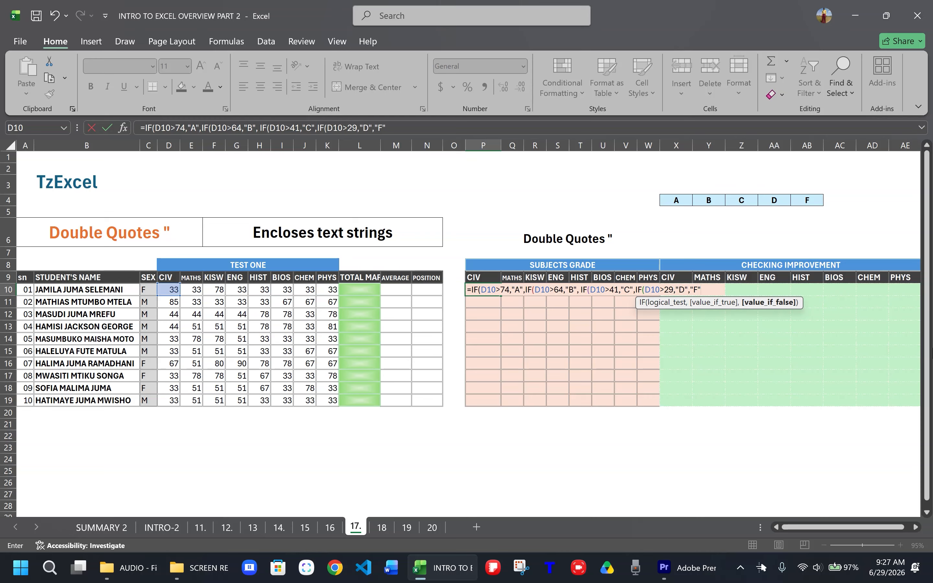
text()))
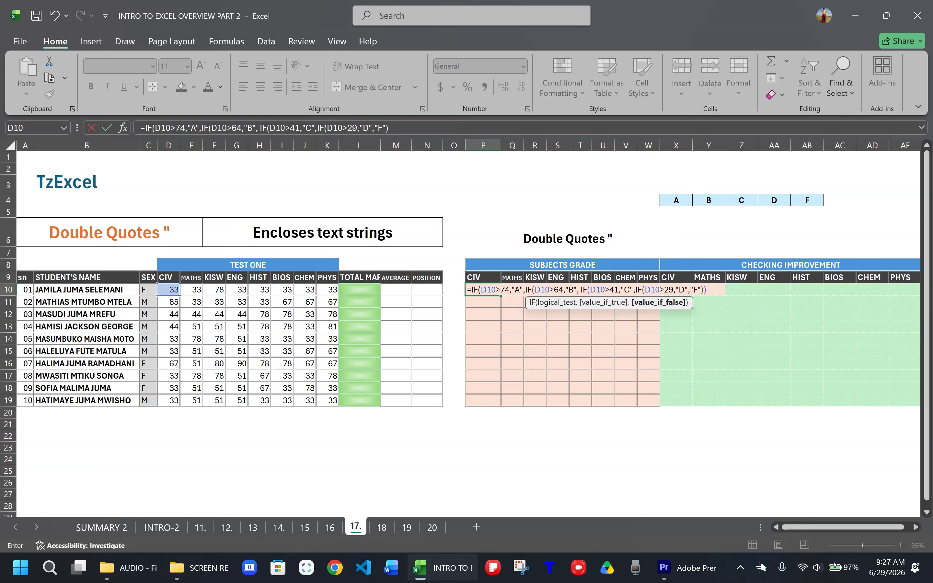
text()))
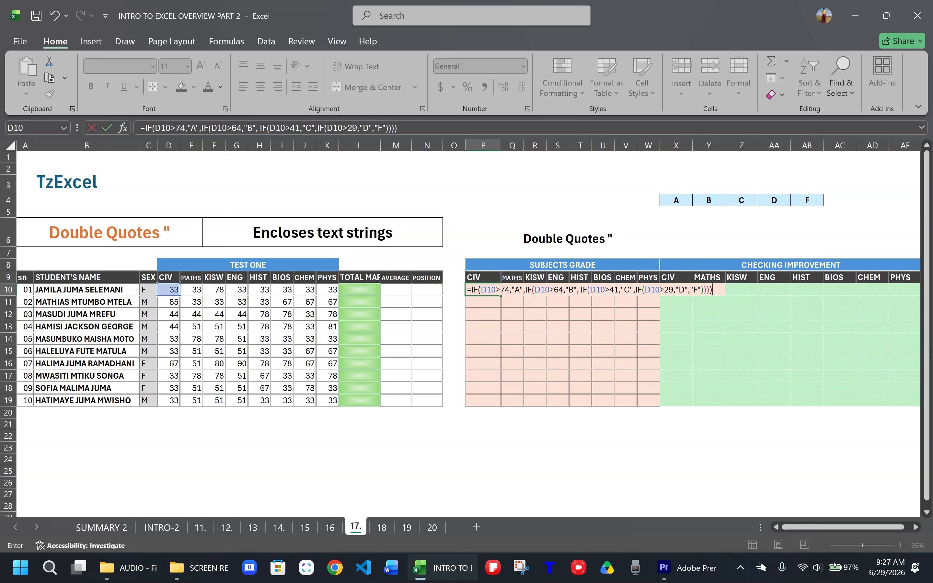
key(ctrl+Return)
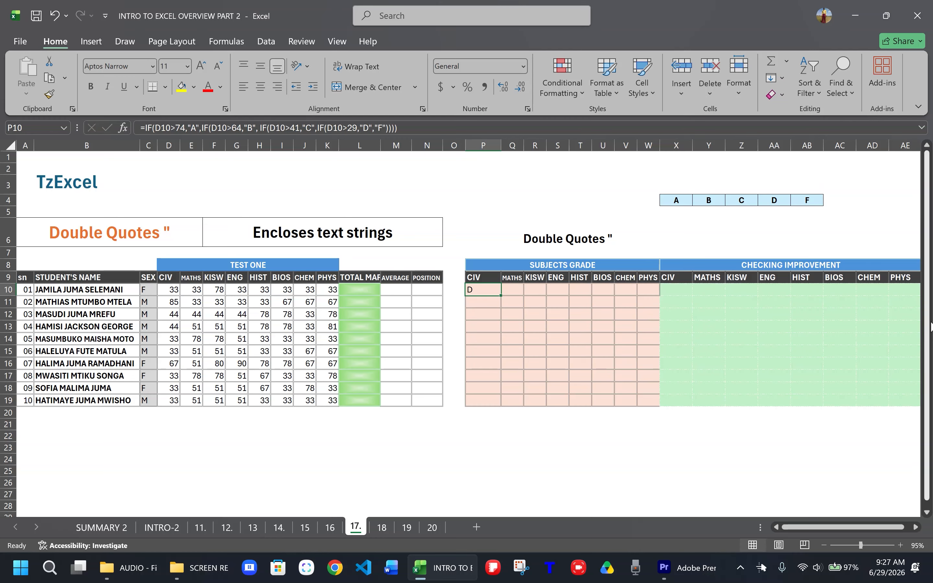
double_click(487, 286)
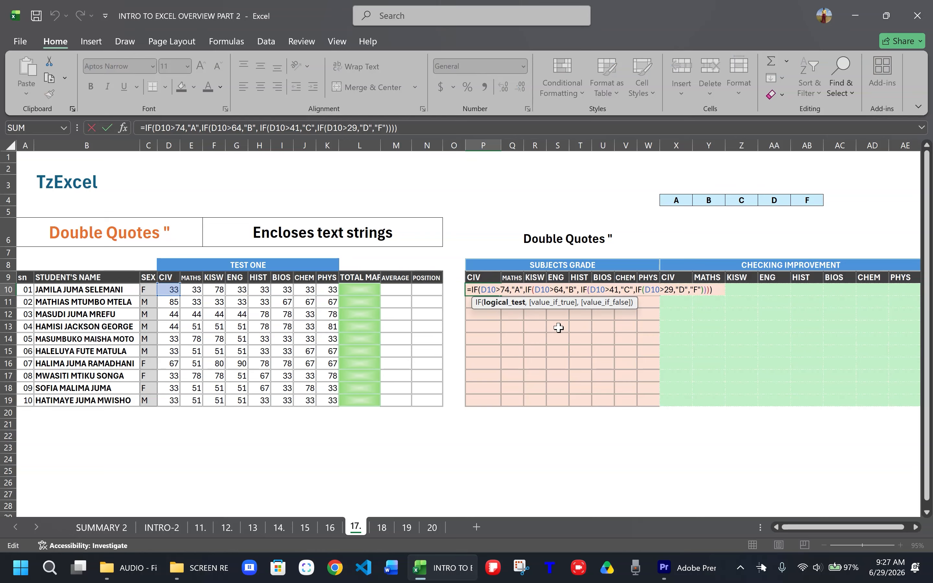
click(517, 290)
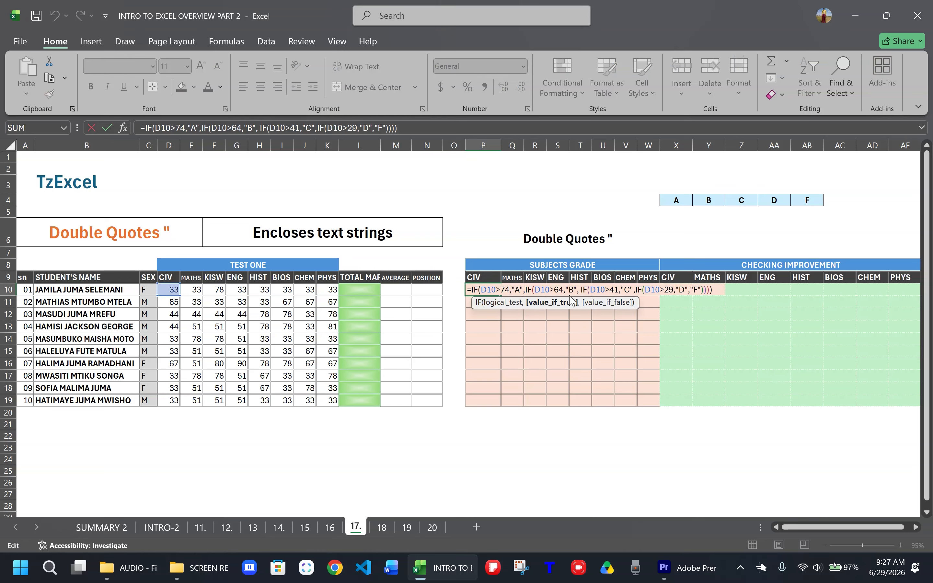
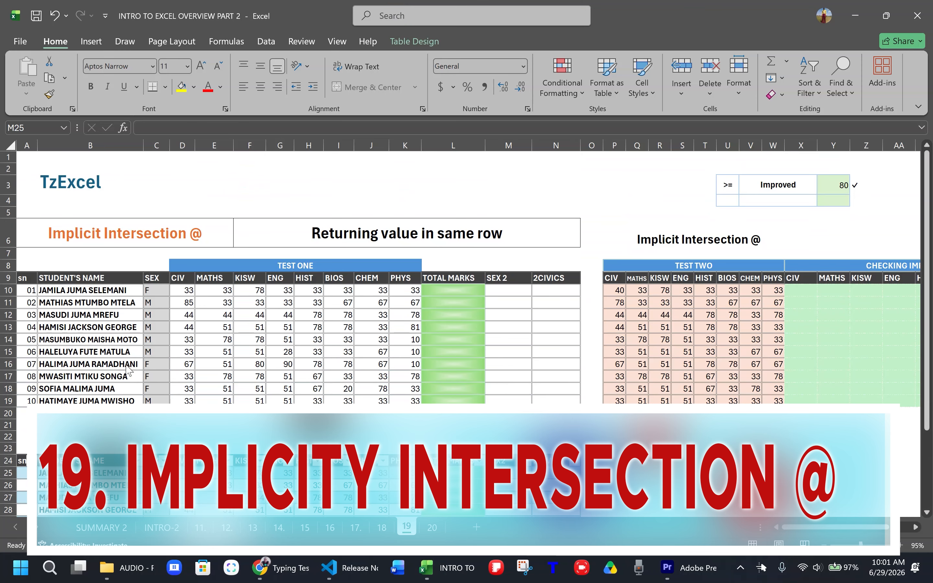
- Examine the TEST ONE range on sheet 19 and the matching formatted table below it, including the SEX and SEX2 columns
scroll(127, 370, down, 1)
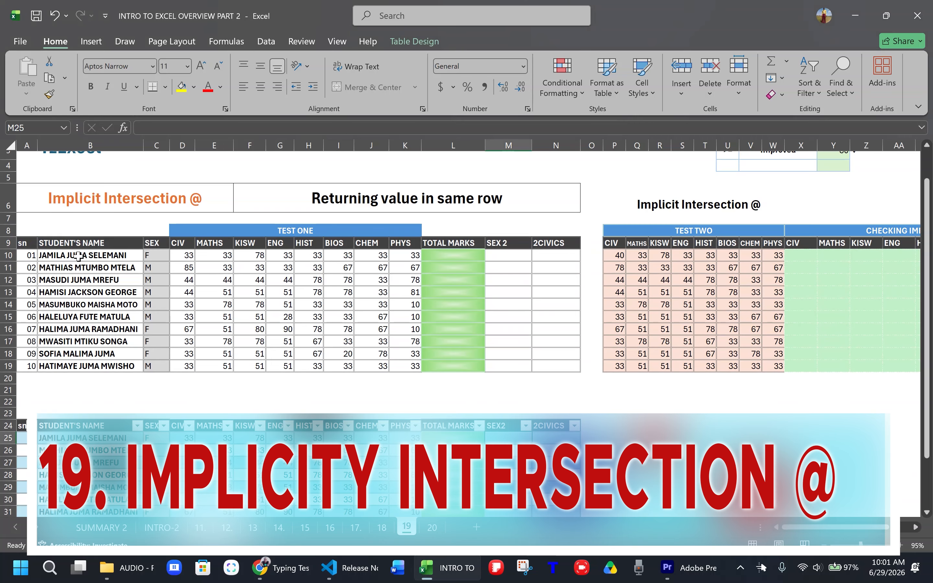
click(84, 244)
drag(84, 243, 574, 369)
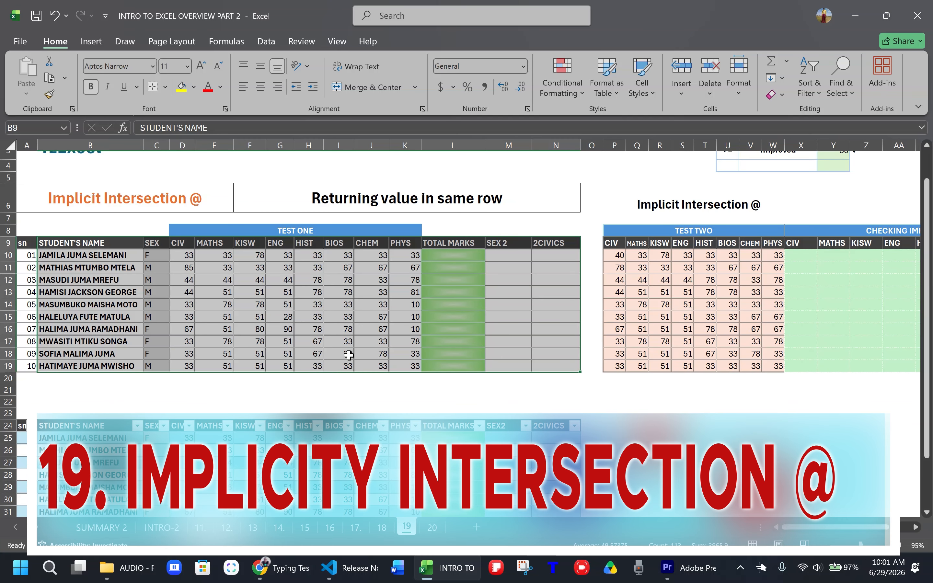
scroll(348, 355, down, 3)
click(19, 345)
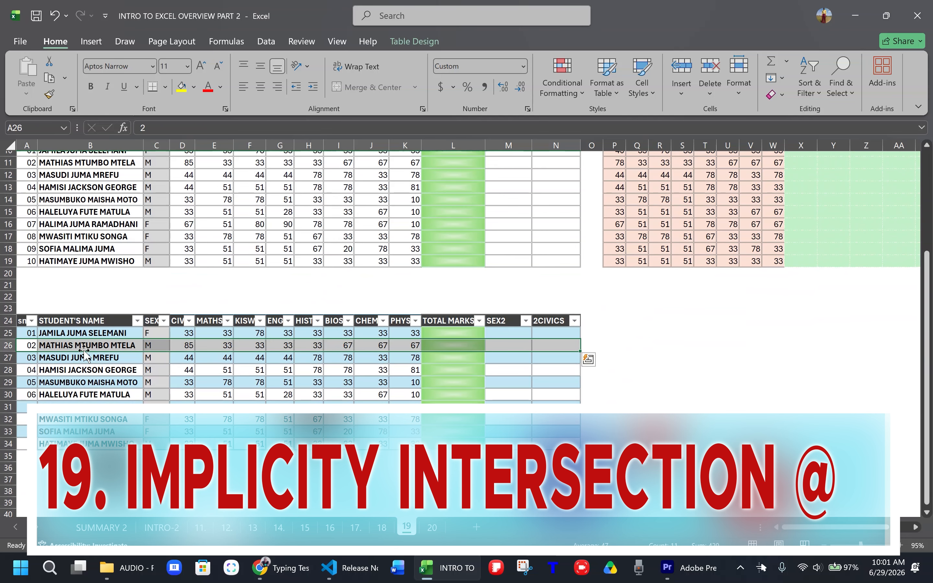
click(96, 331)
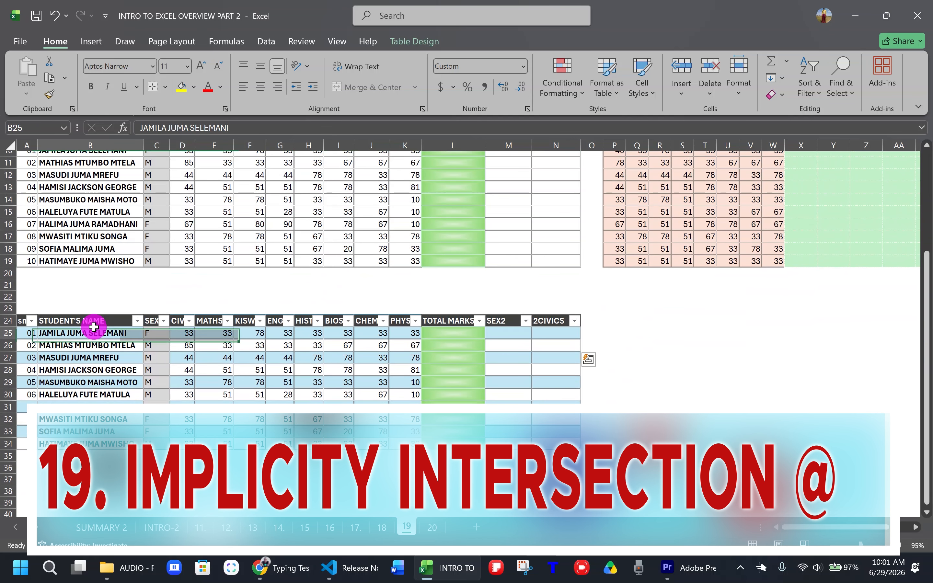
click(507, 332)
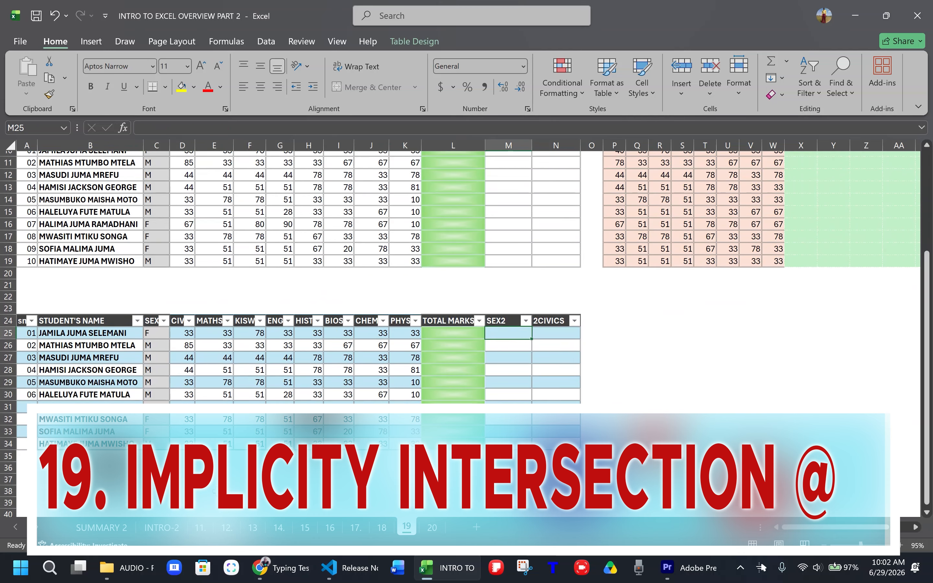
drag(150, 333, 151, 443)
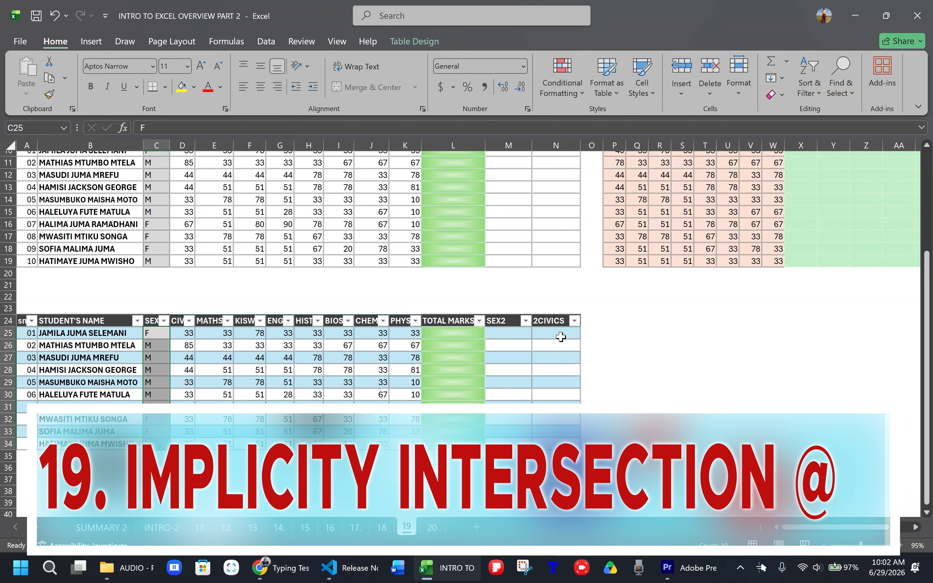
scroll(185, 328, up, 3)
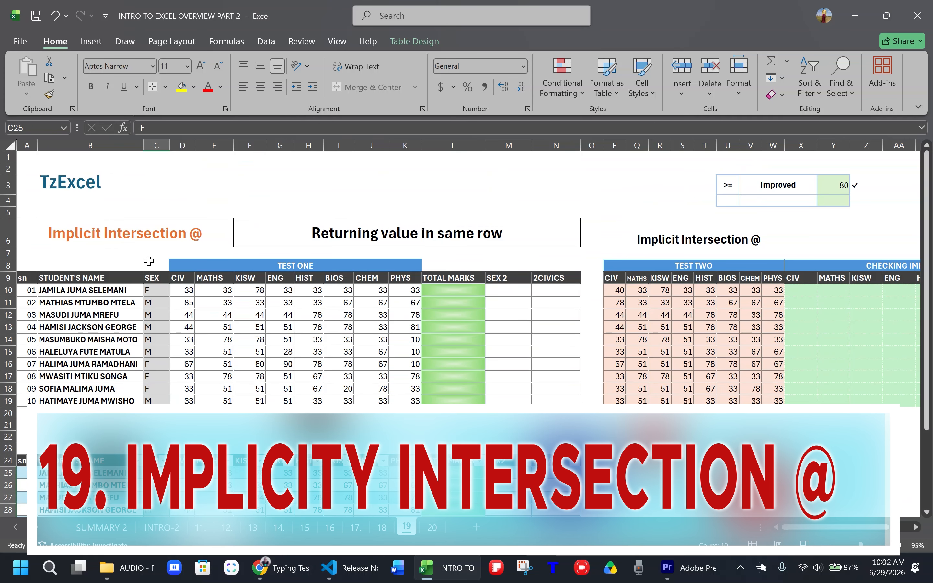
scroll(198, 391, down, 3)
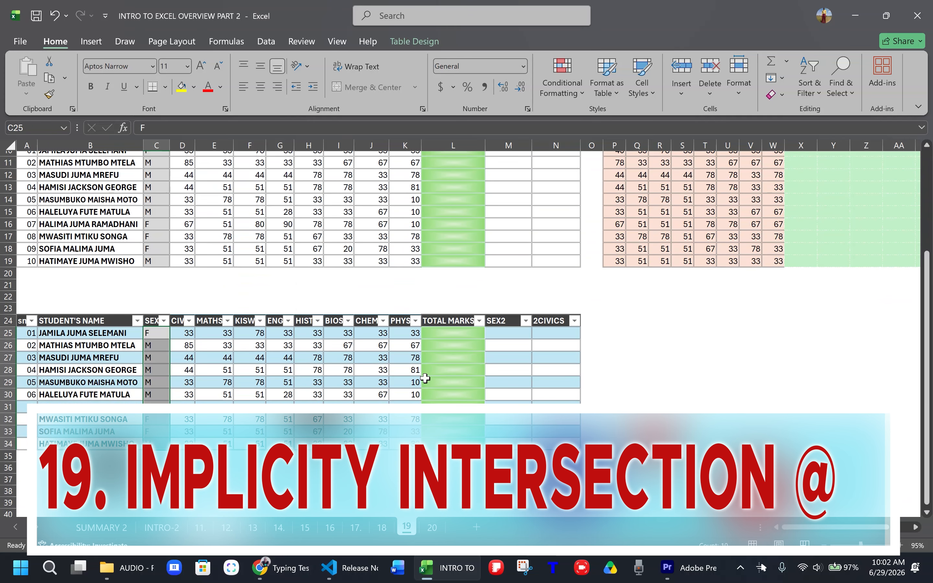
click(507, 334)
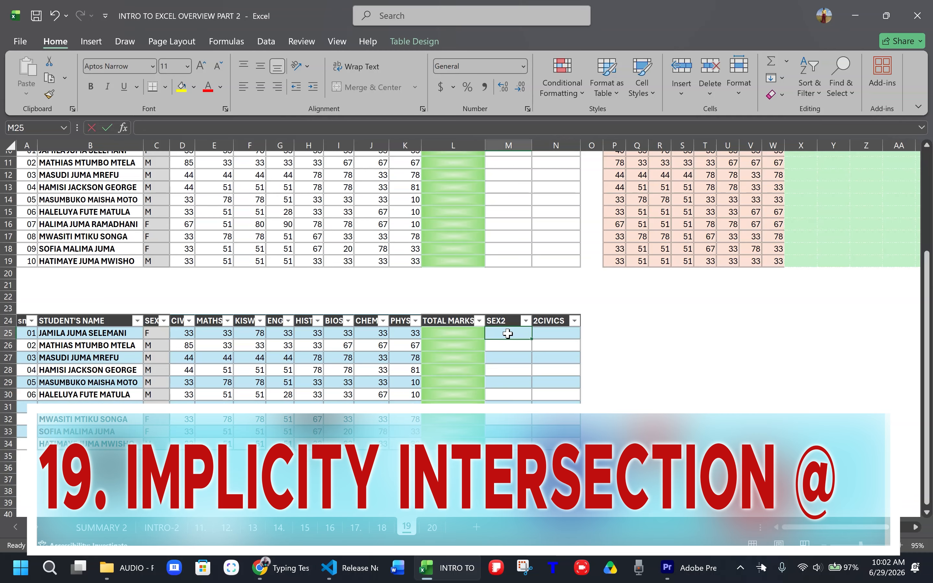
text(=)
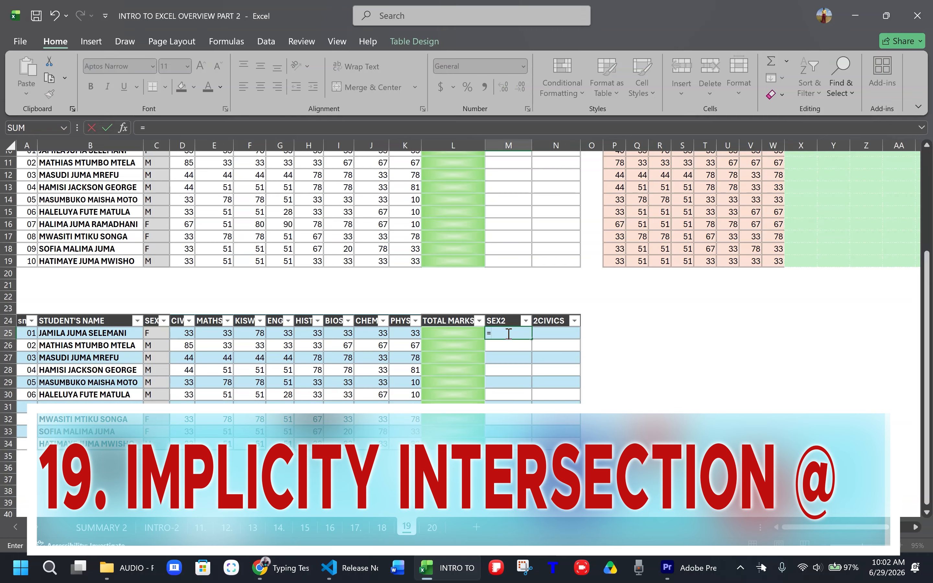
text([)
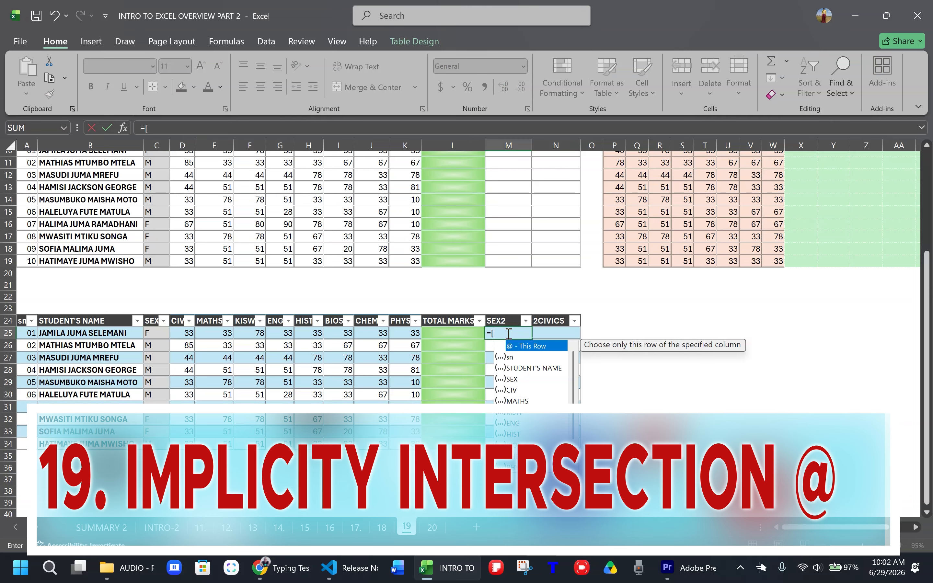
text(@)
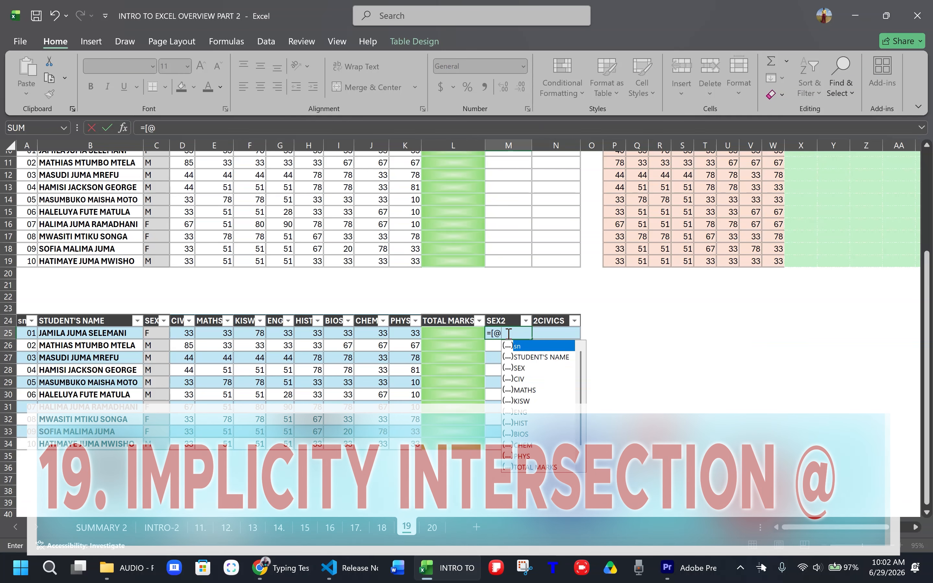
text(SEX)
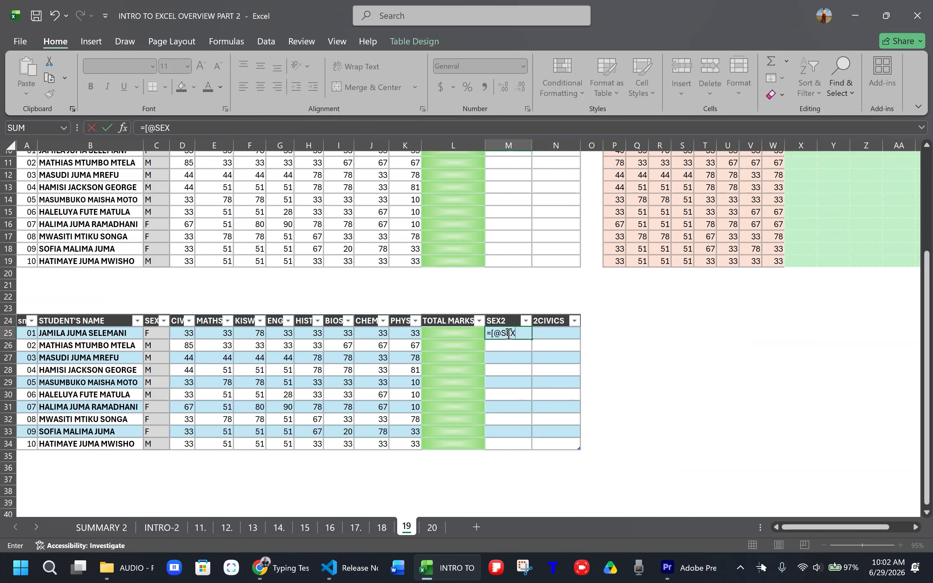
text(])
key(ctrl+Return)
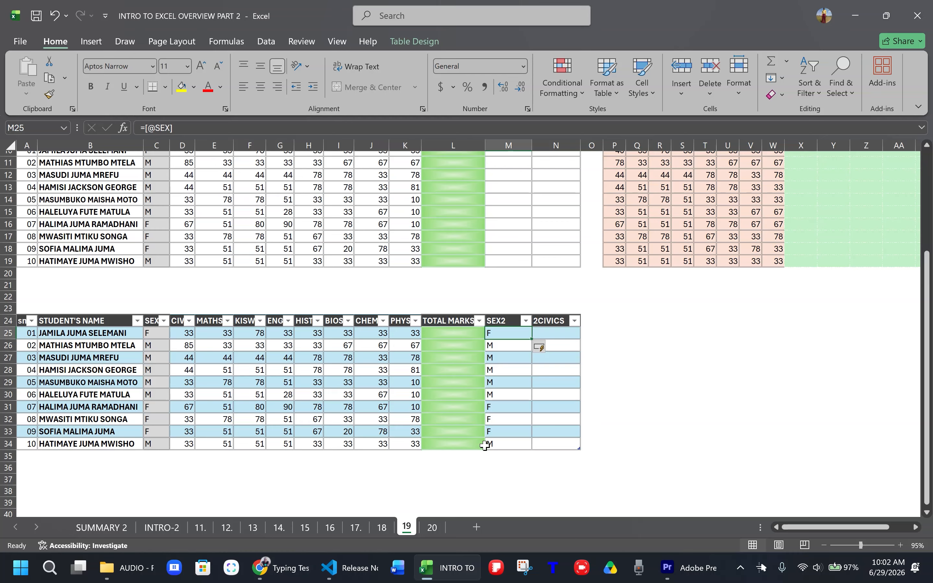
- Copy the M25 formula across to N25 and fill it down the 2CIVICS column to row 34
click(564, 334)
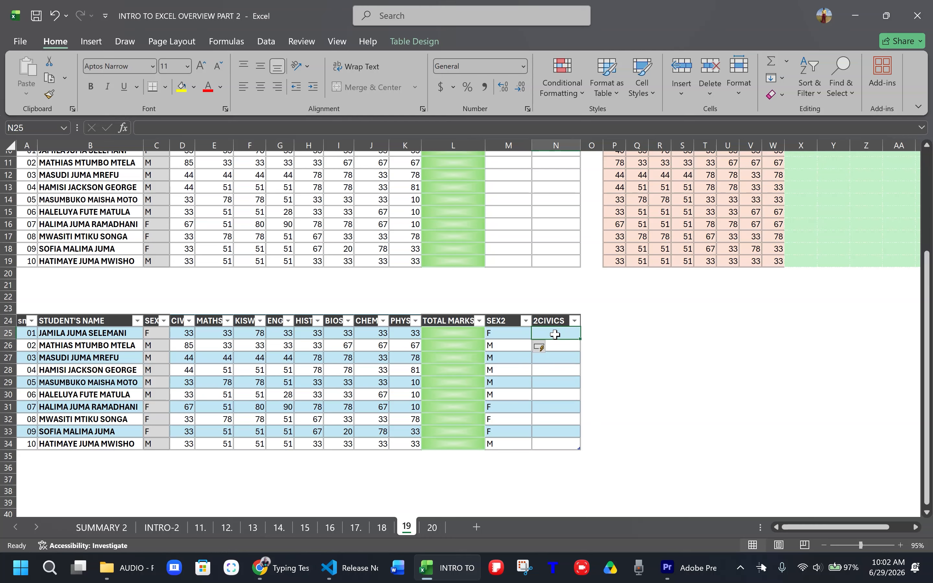
click(508, 333)
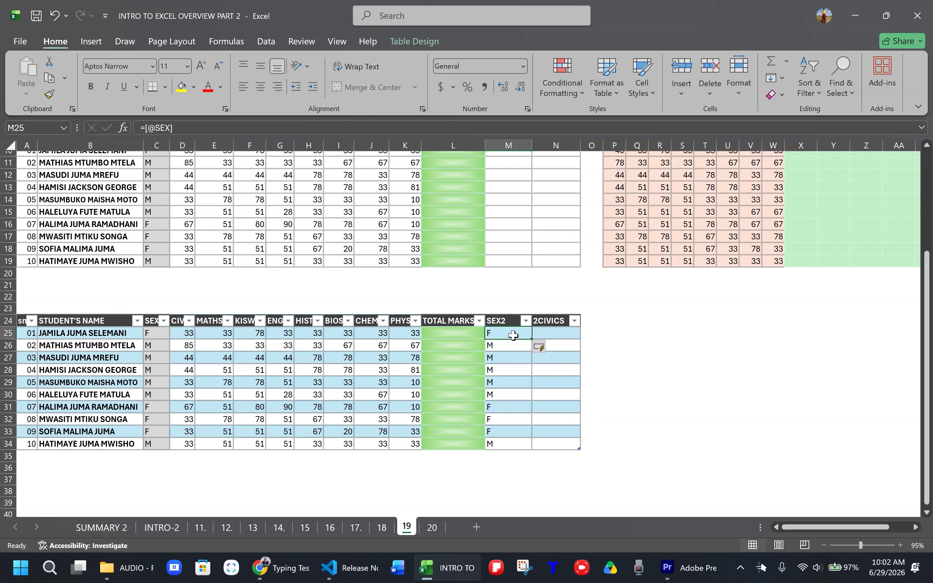
drag(529, 338, 565, 337)
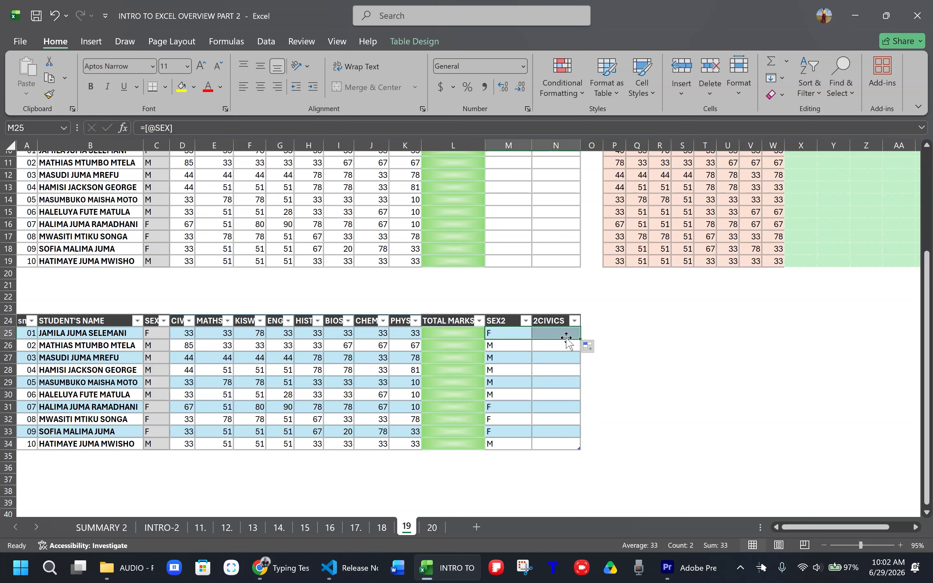
click(573, 333)
drag(582, 339, 580, 441)
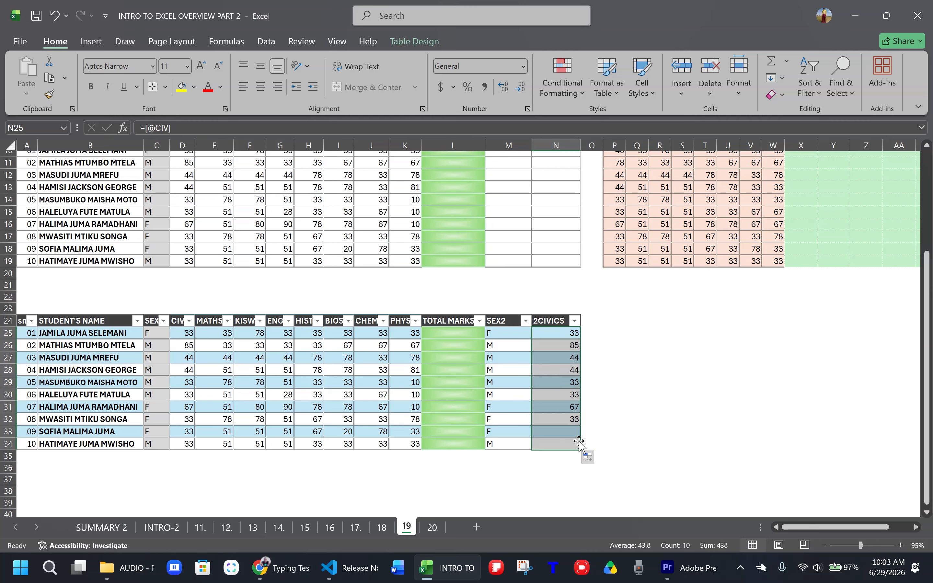
- Examine the 2CIVICS formula in the formatted table and compare the table with the plain TEST ONE range above
click(572, 332)
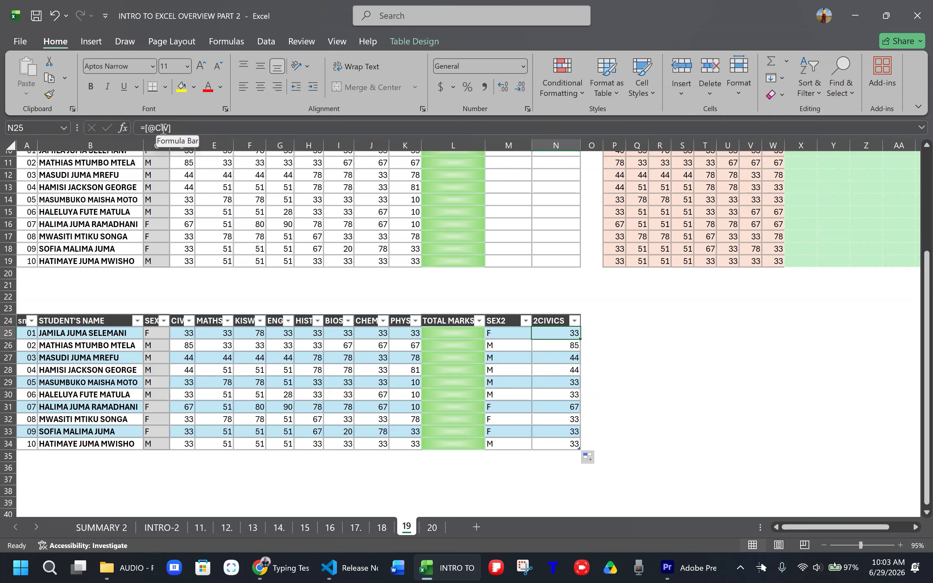
click(560, 346)
drag(560, 345, 560, 334)
click(556, 311)
click(554, 331)
scroll(554, 333, up, 3)
scroll(552, 358, up, 1)
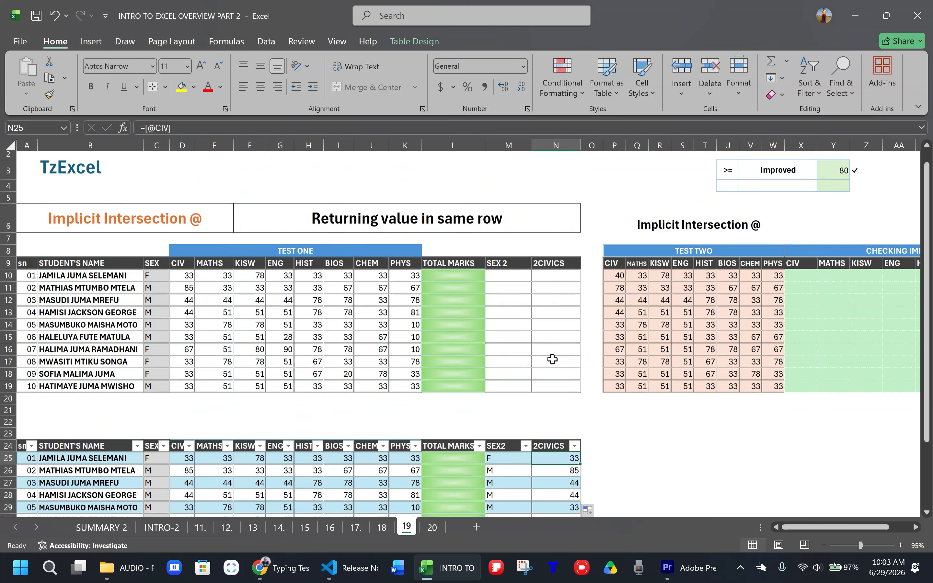
scroll(552, 359, down, 4)
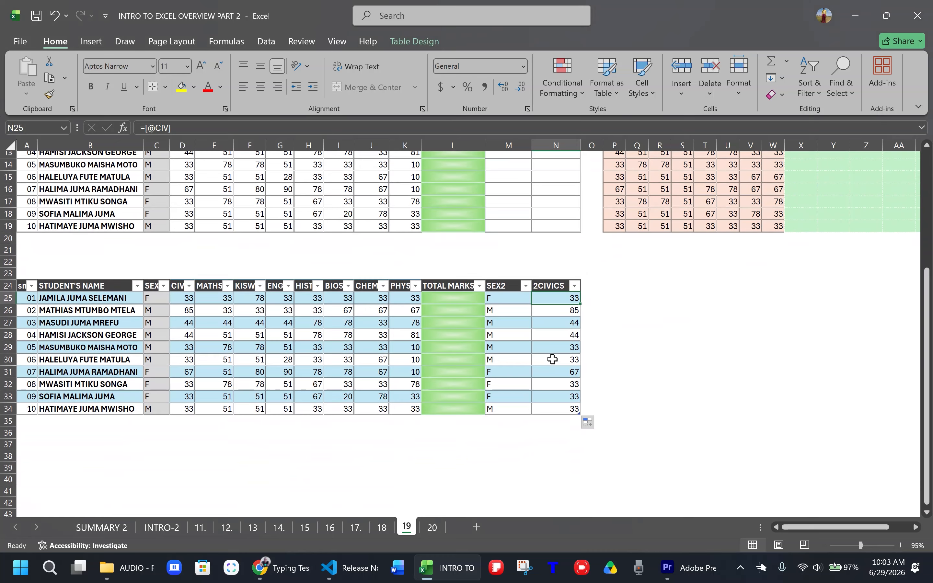
scroll(561, 389, up, 1)
scroll(561, 389, up, 1)
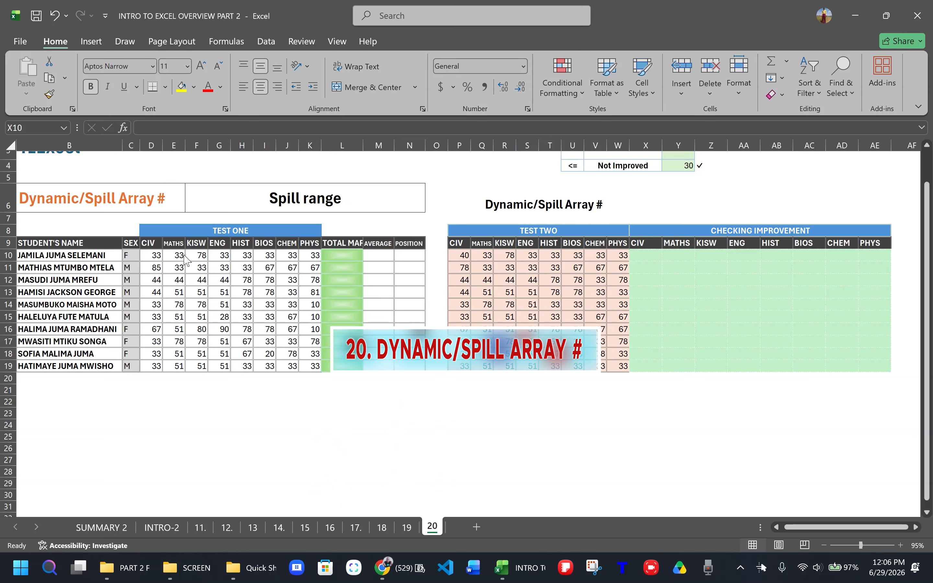
- Examine the TEST ONE marks, the TEST TWO range and the empty CHECKING IMPROVEMENT area on sheet 20
click(34, 242)
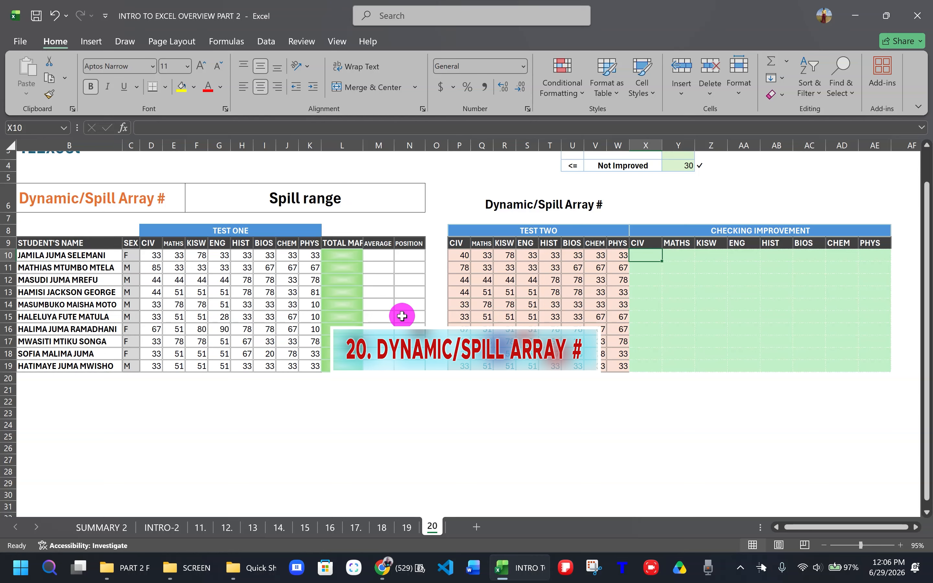
drag(55, 244, 410, 374)
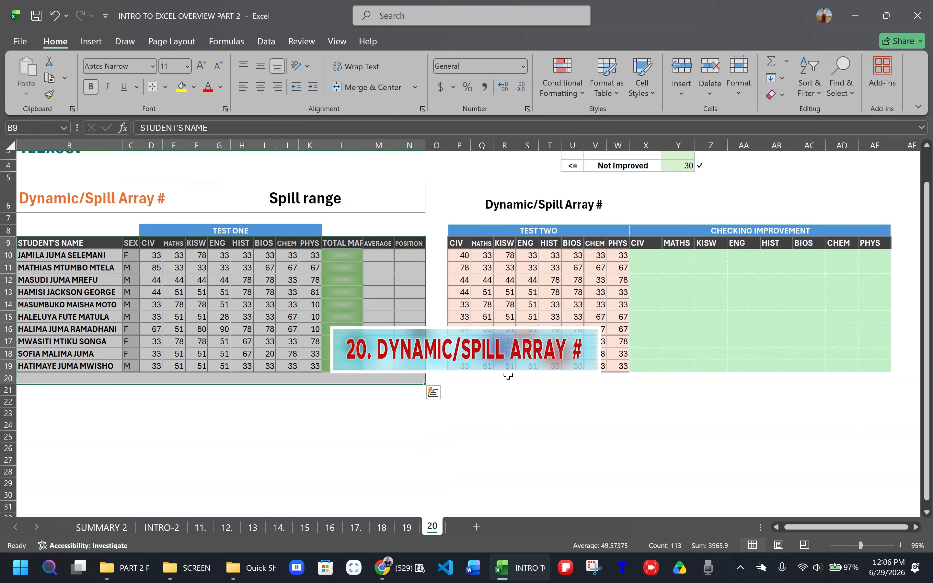
click(510, 318)
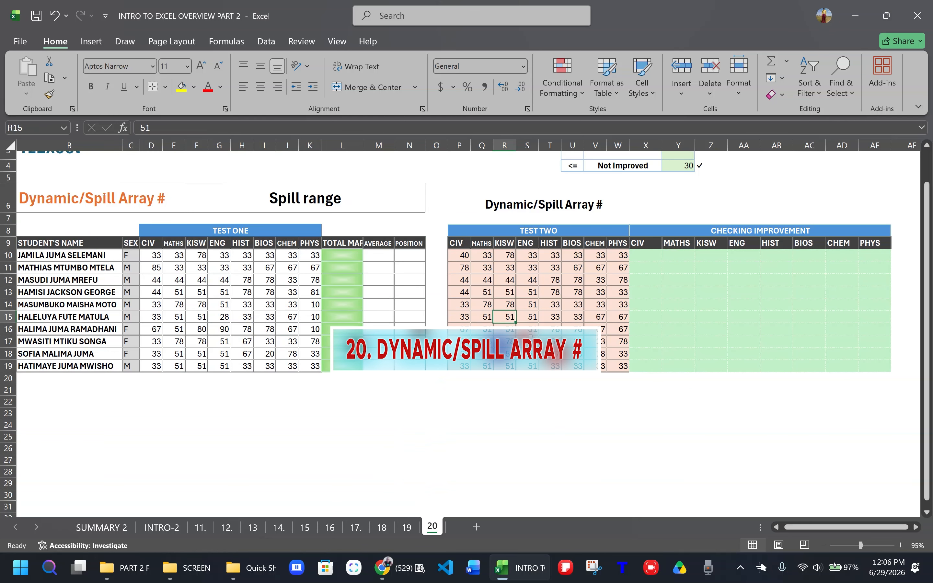
click(647, 257)
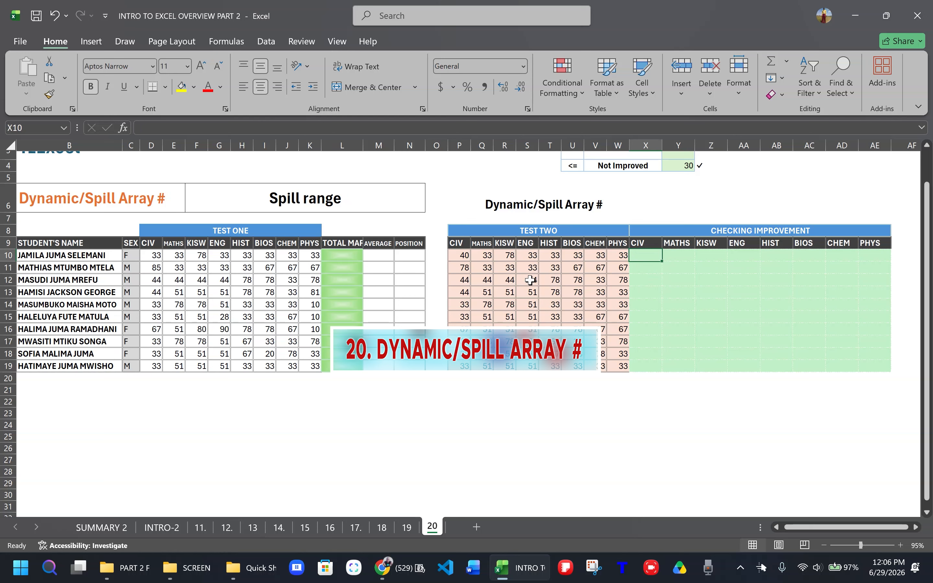
click(644, 254)
click(644, 256)
click(147, 259)
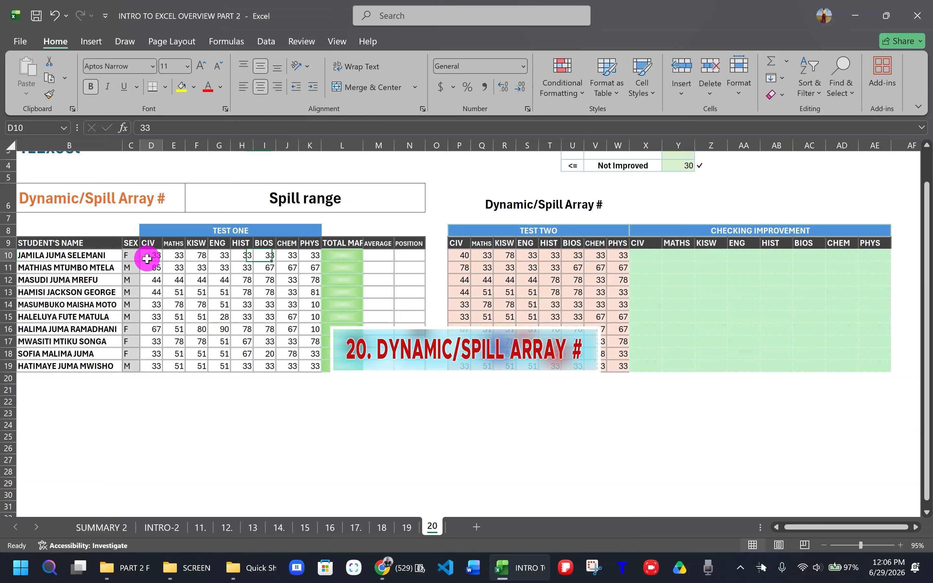
drag(147, 259, 316, 369)
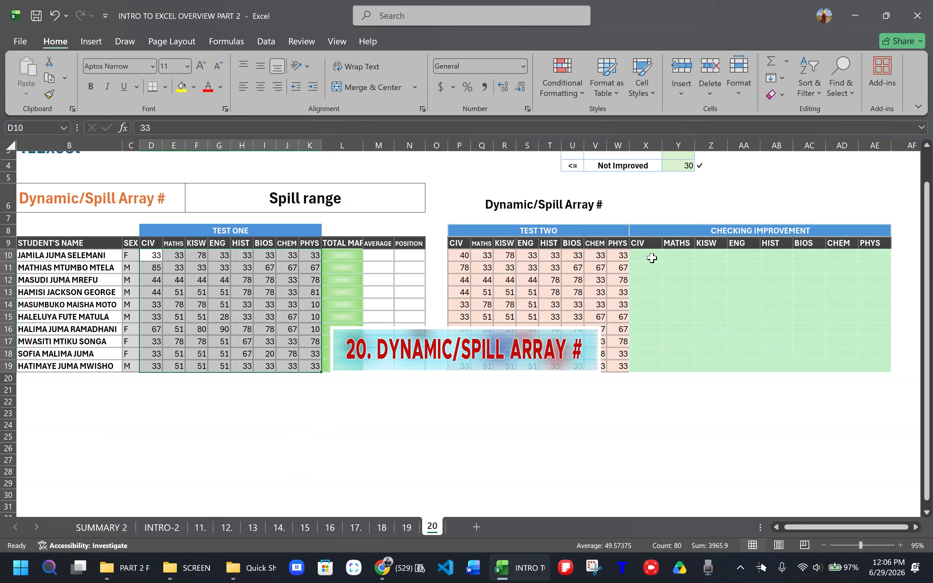
click(641, 255)
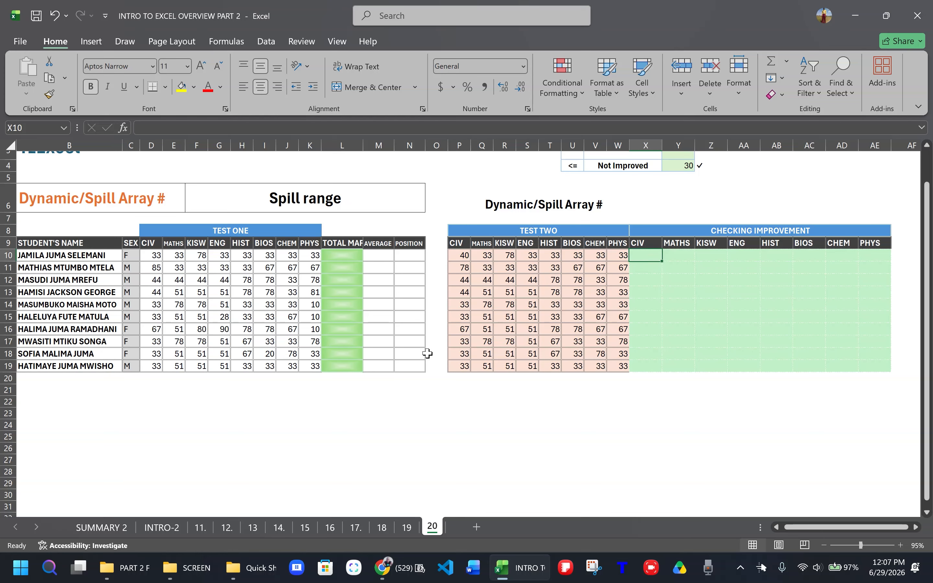
- Enter the spill formula =D10:K19 in X10 to return all TEST ONE marks in the CHECKING IMPROVEMENT area
double_click(648, 258)
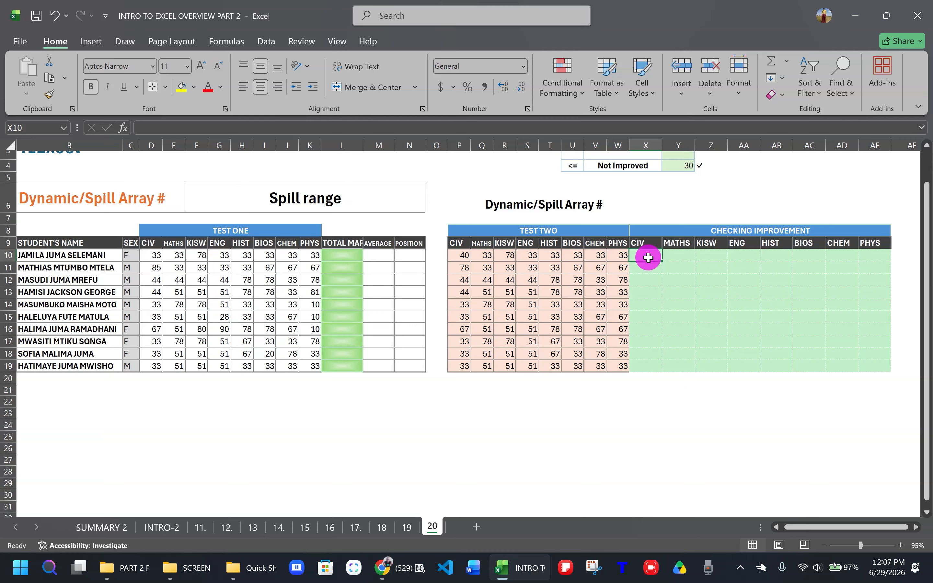
text(=)
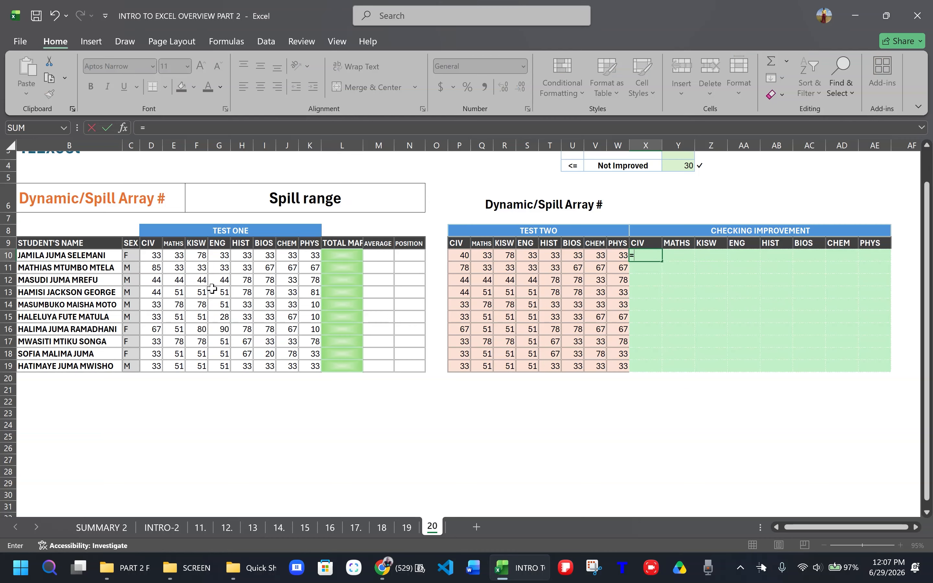
drag(153, 255, 314, 361)
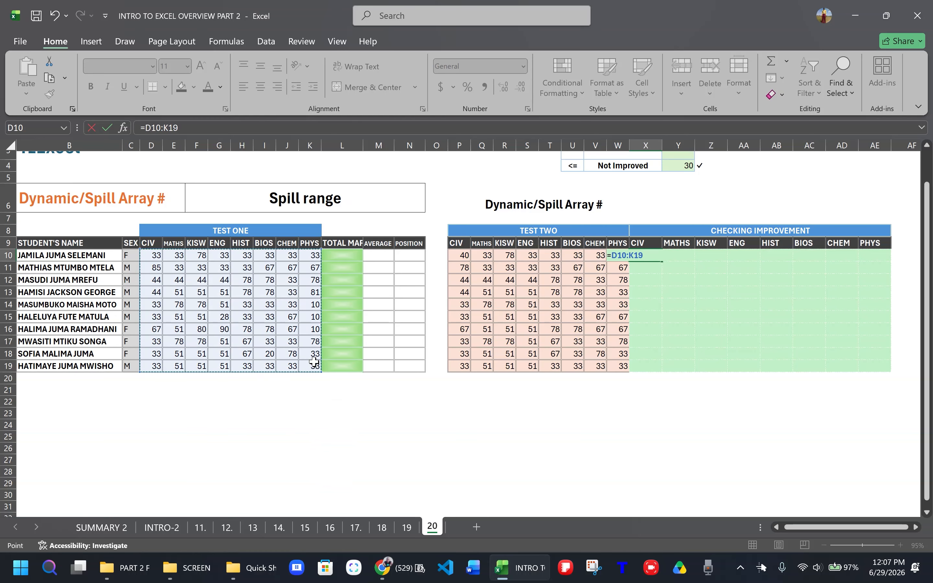
key(ctrl+Return)
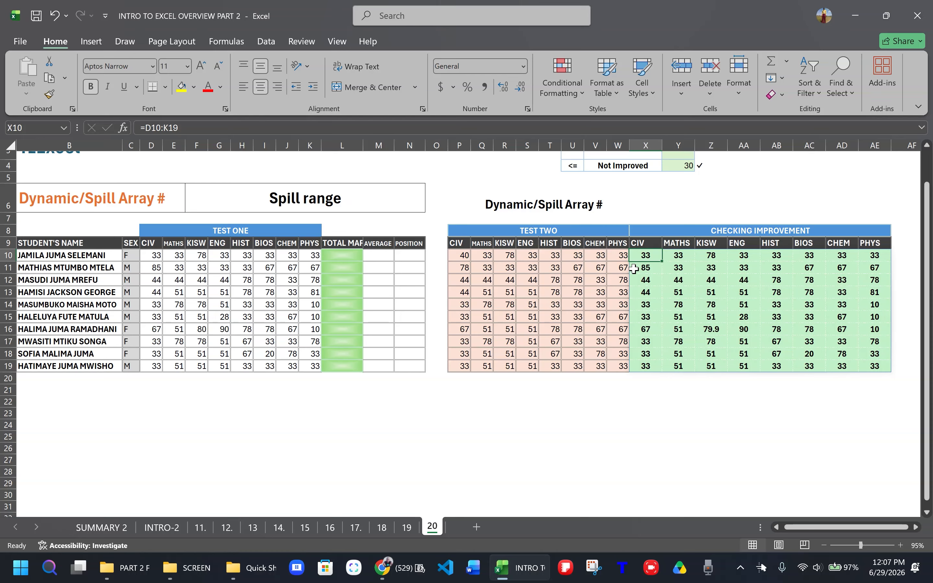
- Delete the spill formula from X10 to clear the CHECKING IMPROVEMENT area
click(647, 256)
click(648, 256)
key(Delete)
click(649, 256)
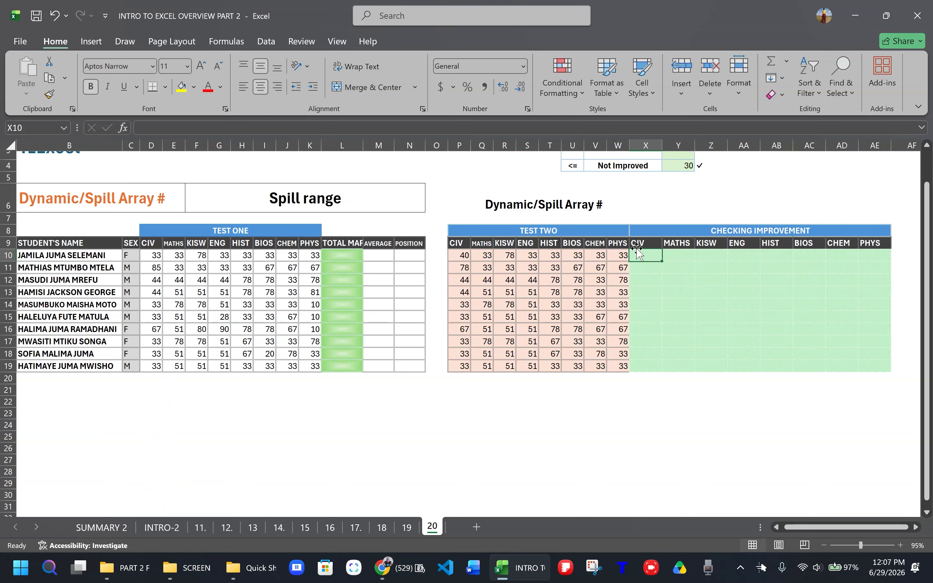
- Enter =UNIQUE(D10:D19) in X10 to list the distinct TEST ONE CIV marks
click(646, 256)
text(=)
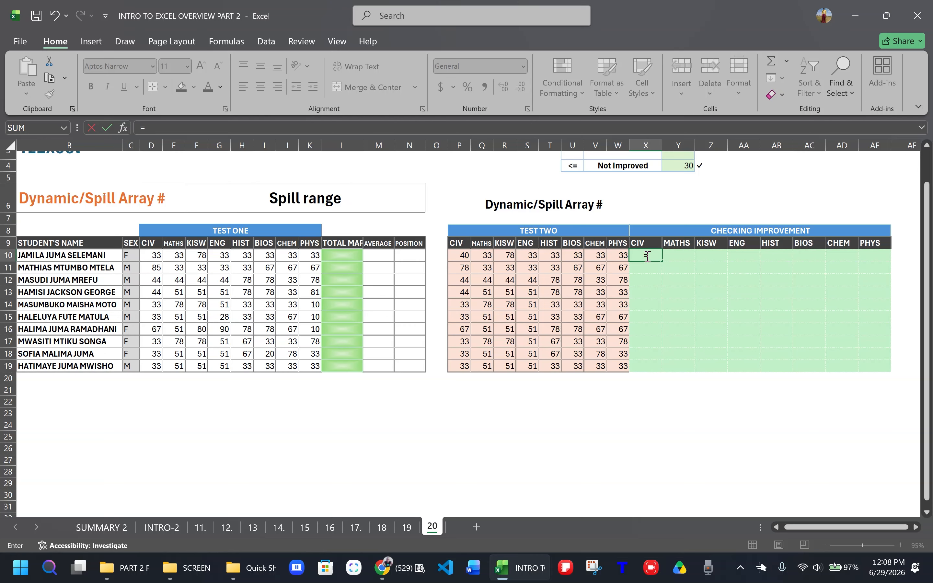
text(uni)
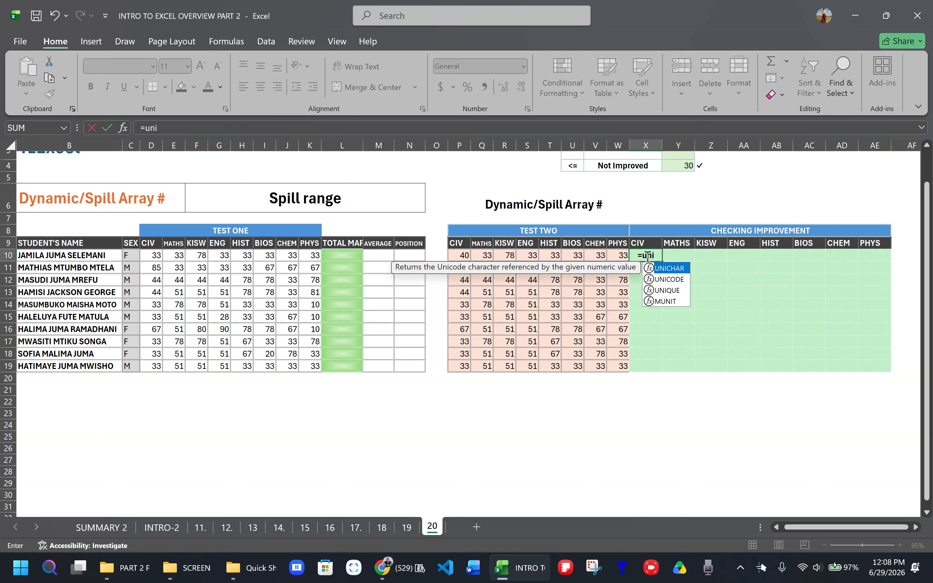
text(q)
key(Tab)
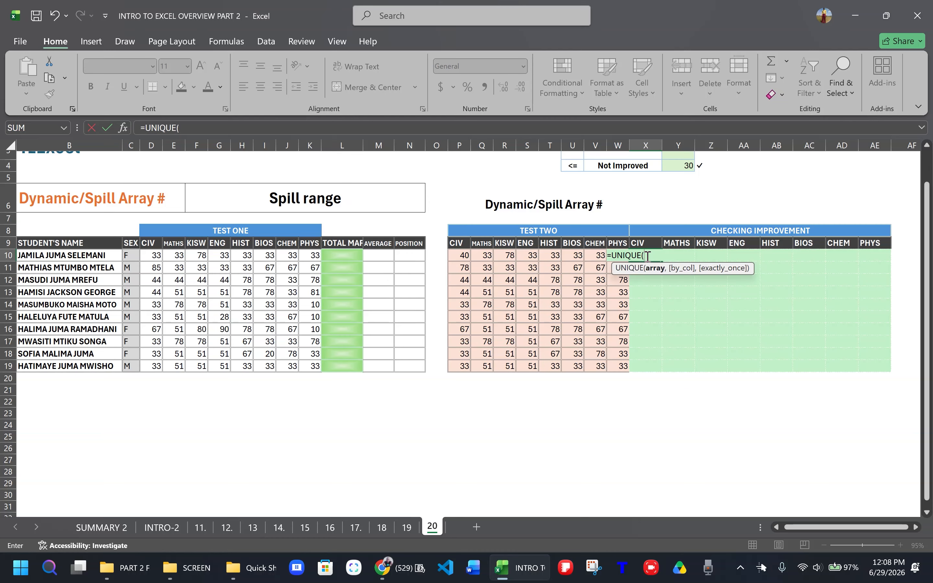
drag(157, 255, 157, 369)
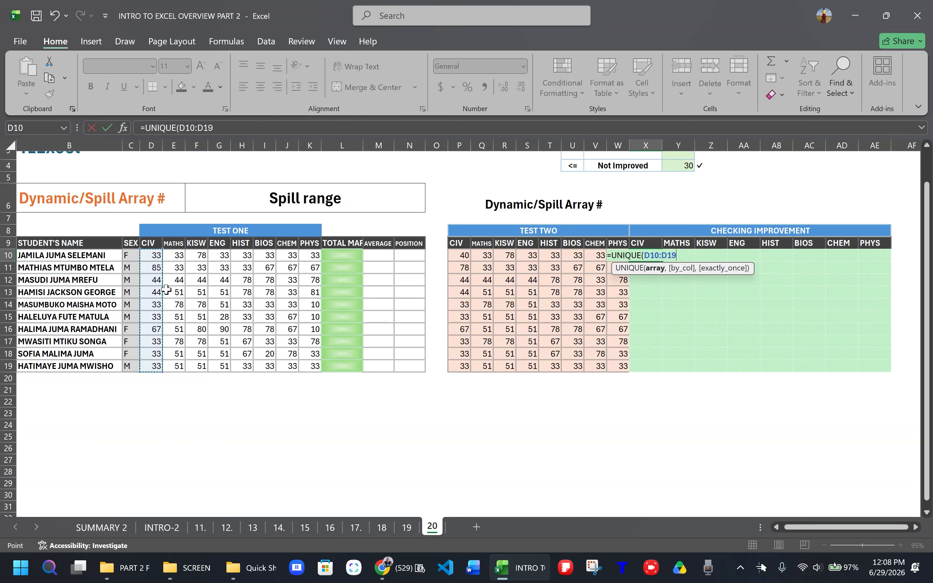
key(ctrl+Return)
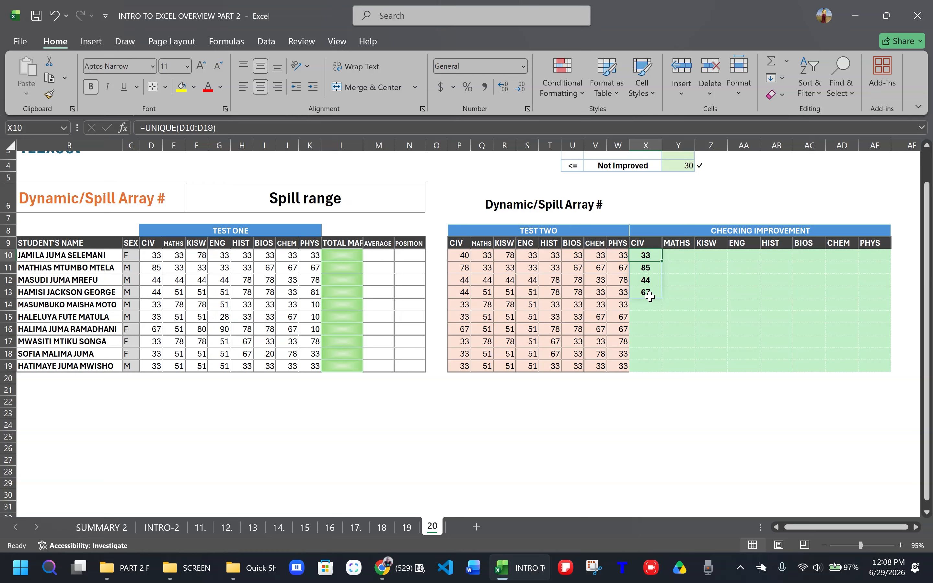
- Fill the UNIQUE formula from X10 across to AE10 so every subject through PHYS is covered
click(674, 263)
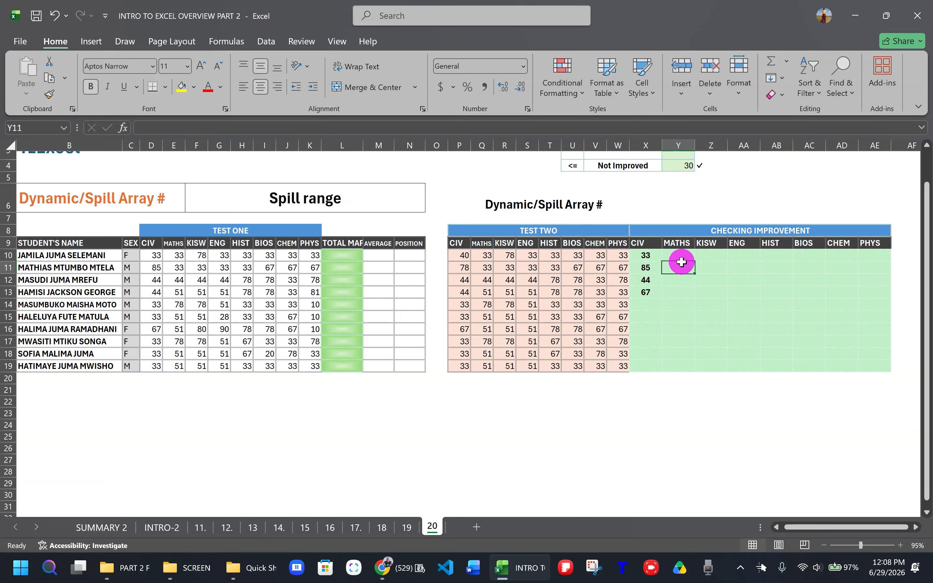
click(657, 258)
drag(665, 259, 895, 249)
click(871, 342)
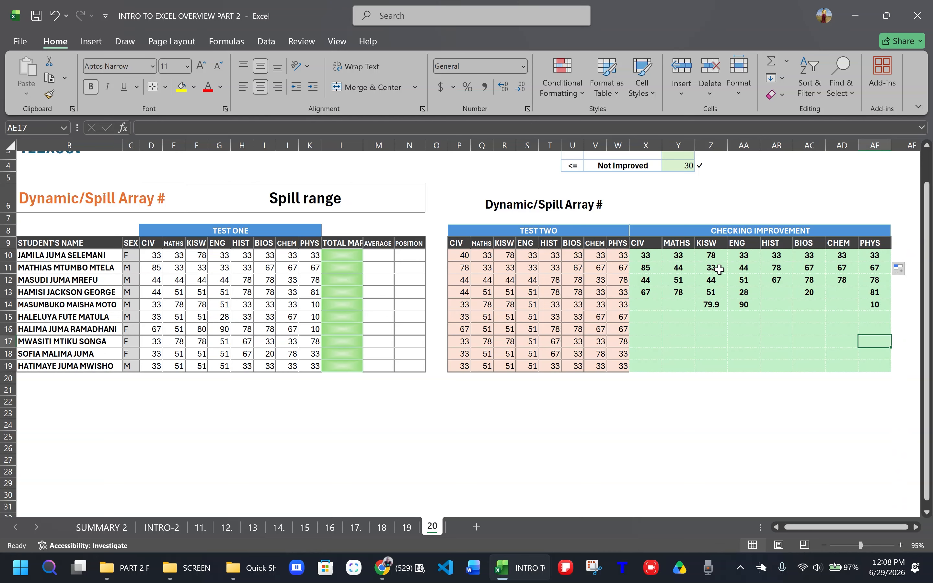